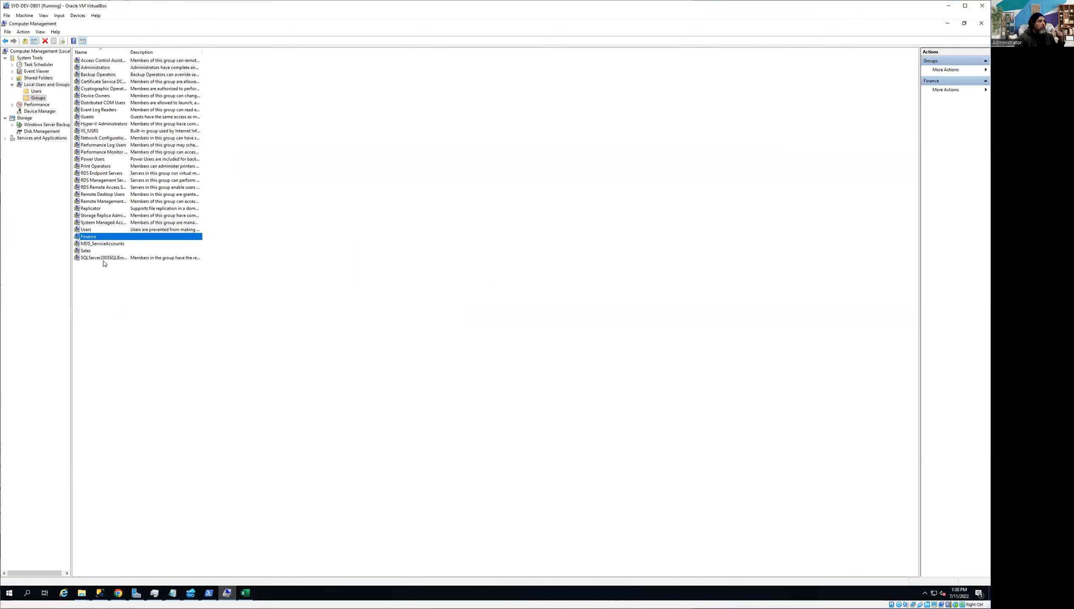
Step: Check which members belong to the Finance local group
{"action": "left_click", "coordinate": [90, 253]}
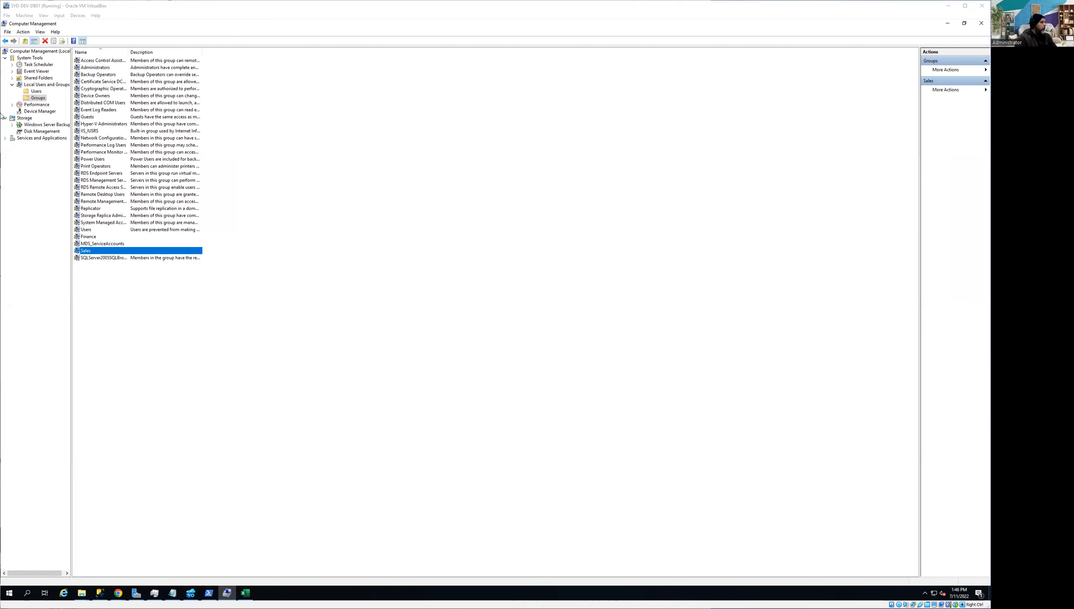
{"action": "double_click", "coordinate": [91, 237]}
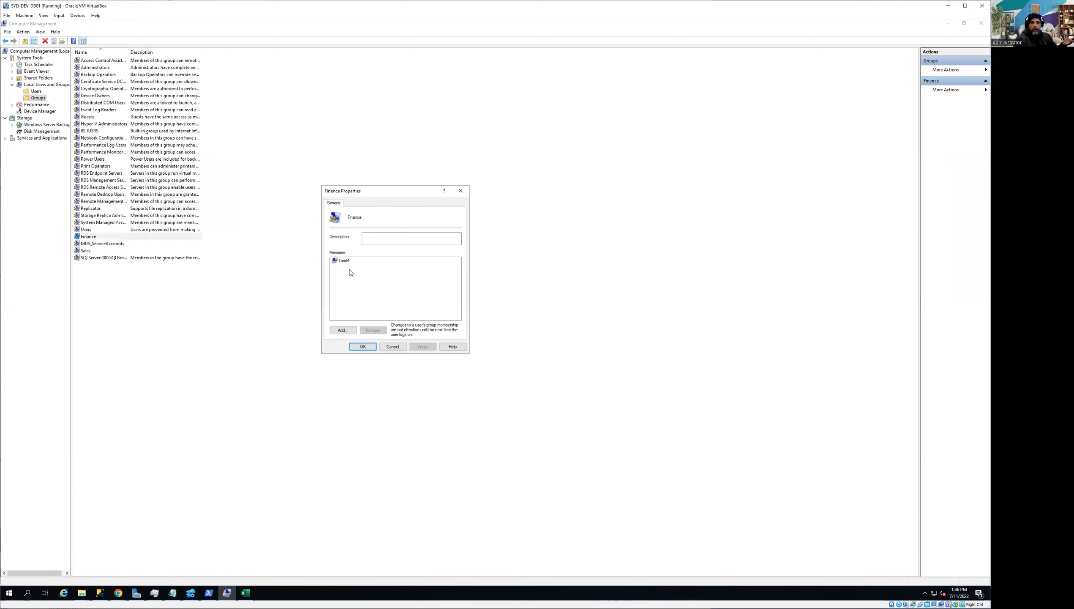
{"action": "left_click", "coordinate": [393, 346]}
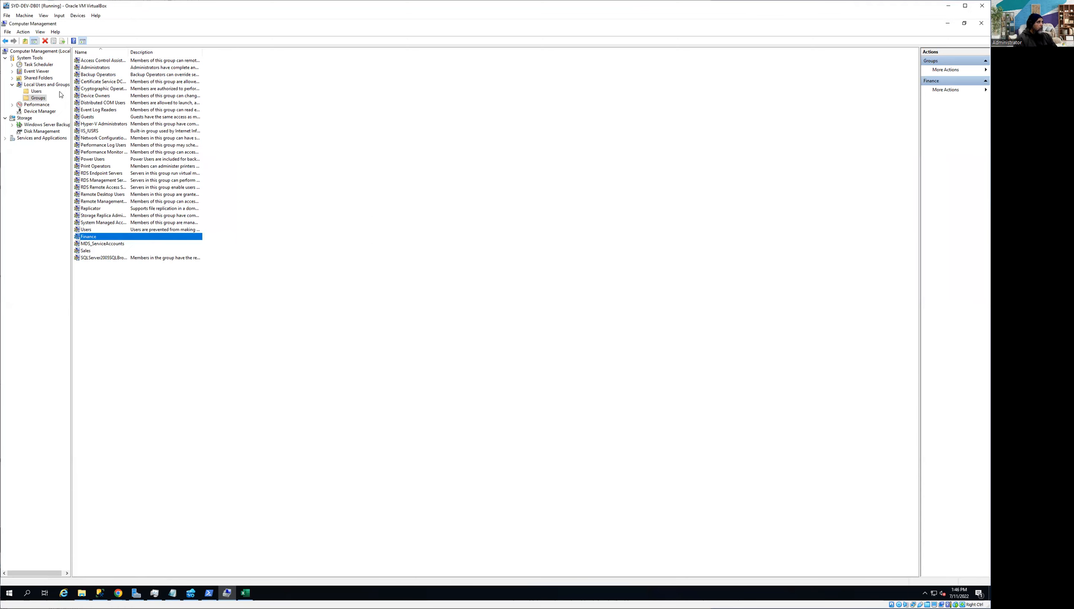
Step: Review the local user accounts, including the two custom ones, and recheck the Finance group's membership
{"action": "left_click", "coordinate": [37, 92]}
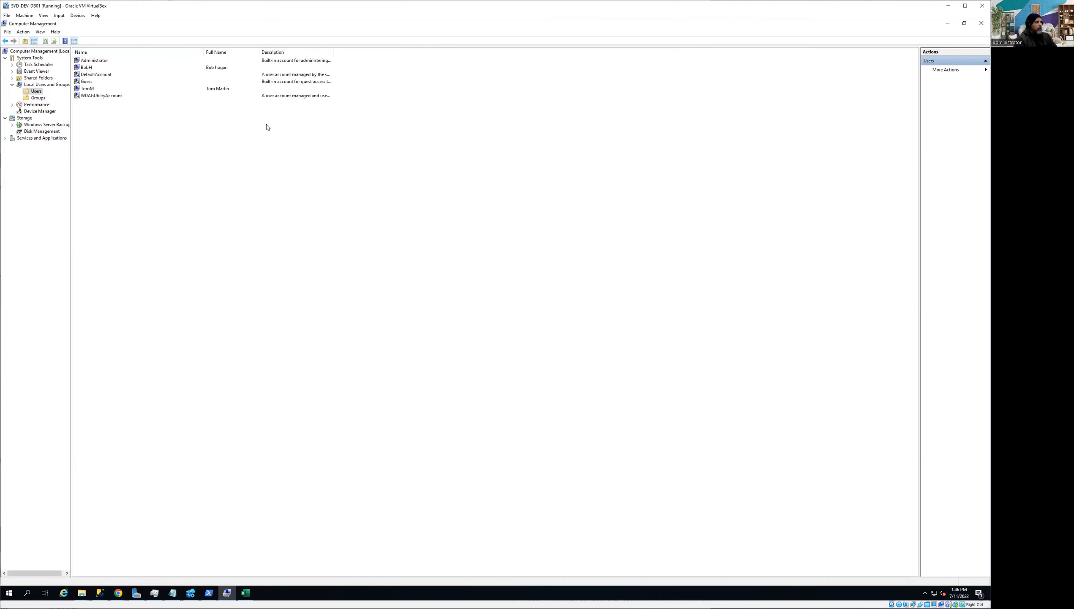
{"action": "left_click", "coordinate": [94, 89]}
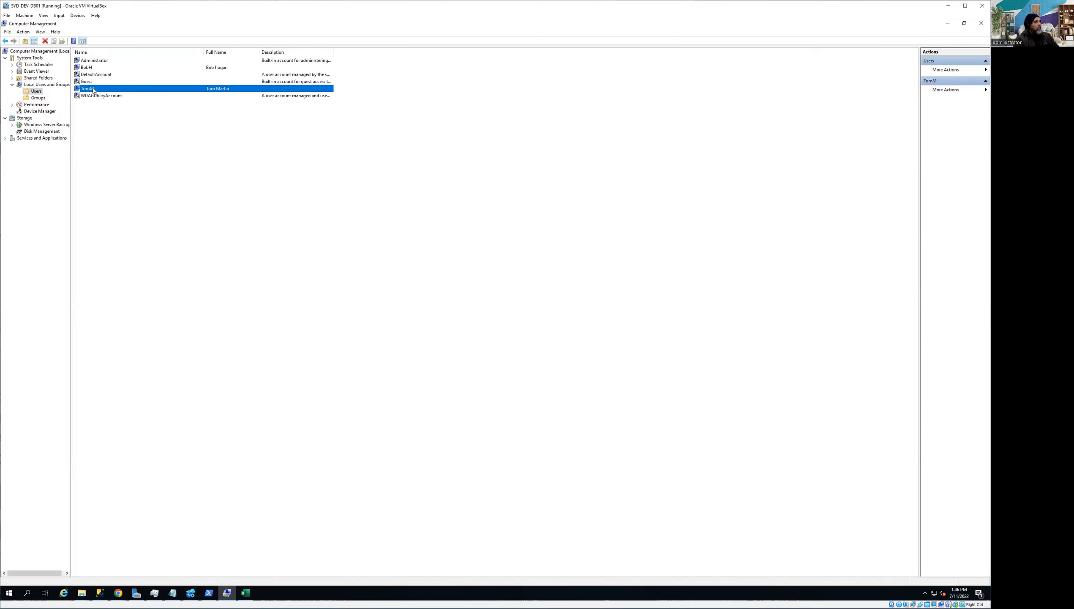
{"action": "left_click", "coordinate": [87, 68]}
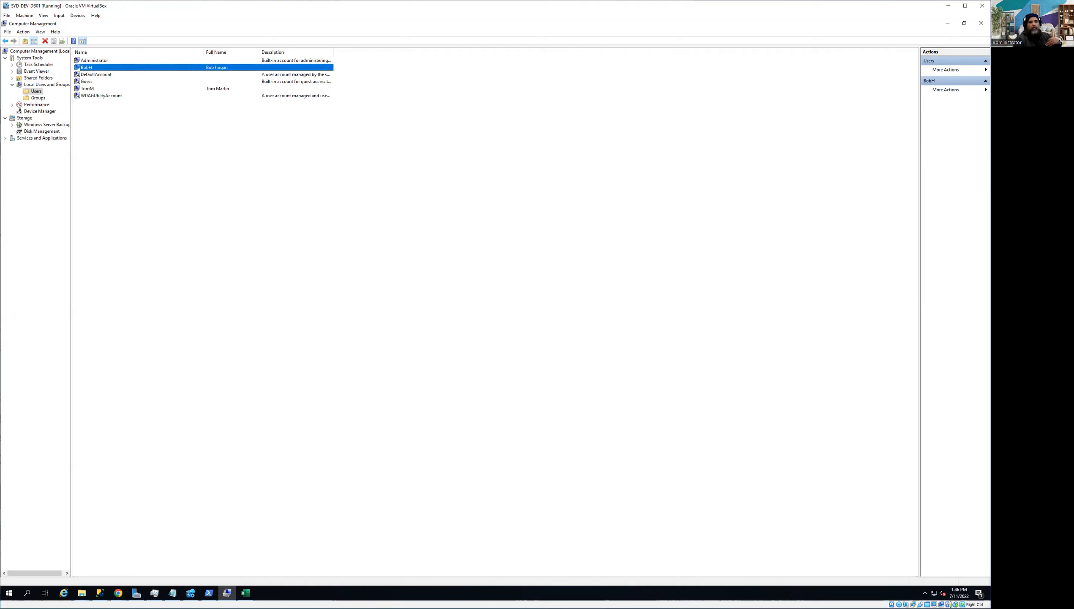
{"action": "left_click", "coordinate": [37, 98]}
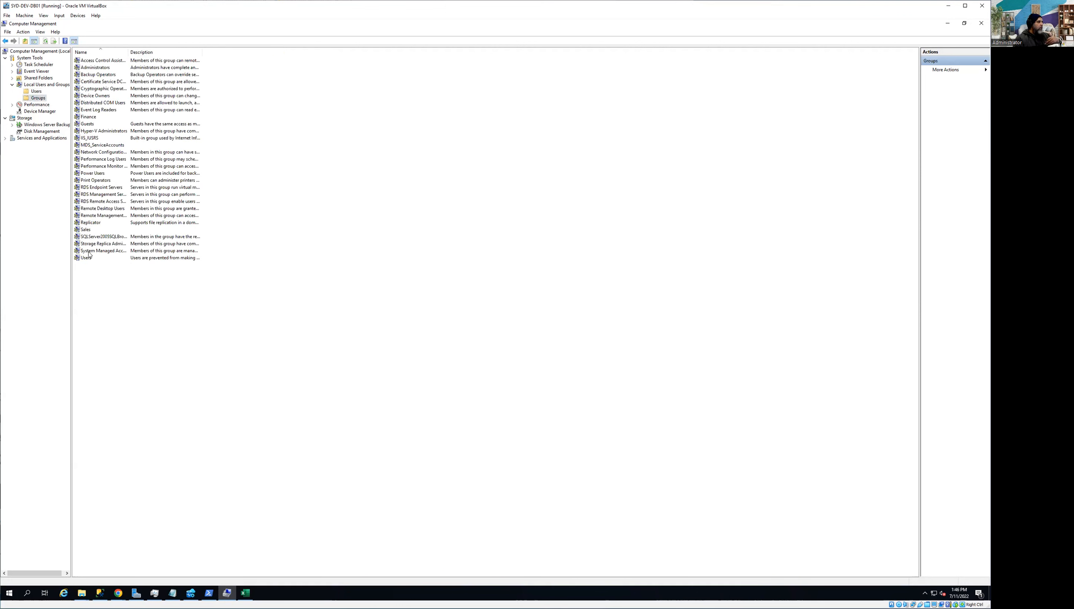
{"action": "double_click", "coordinate": [98, 118]}
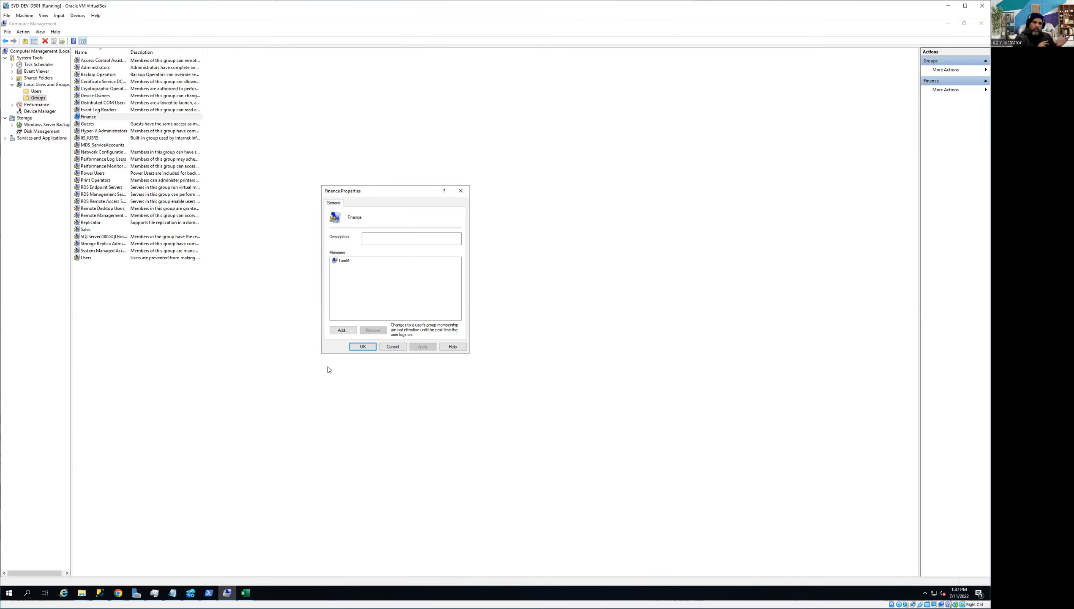
{"action": "left_click", "coordinate": [392, 346]}
Step: Switch to Master Data Services in Chrome and open the ANALYTICAL_MDS model's ProductCategory entity in Explorer
{"action": "mouse_move", "coordinate": [118, 592]}
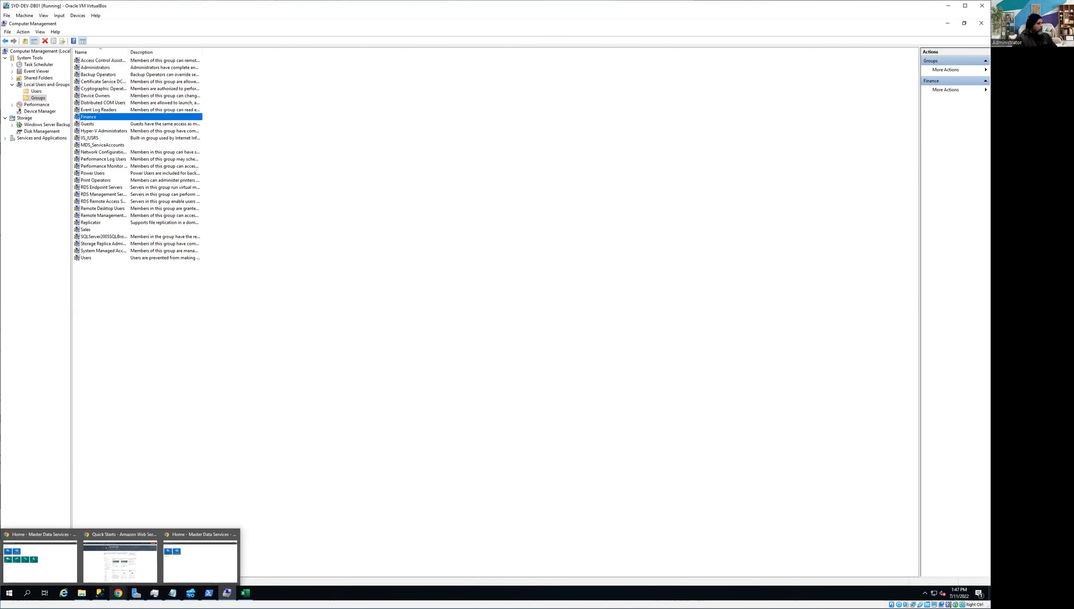
{"action": "left_click", "coordinate": [40, 560]}
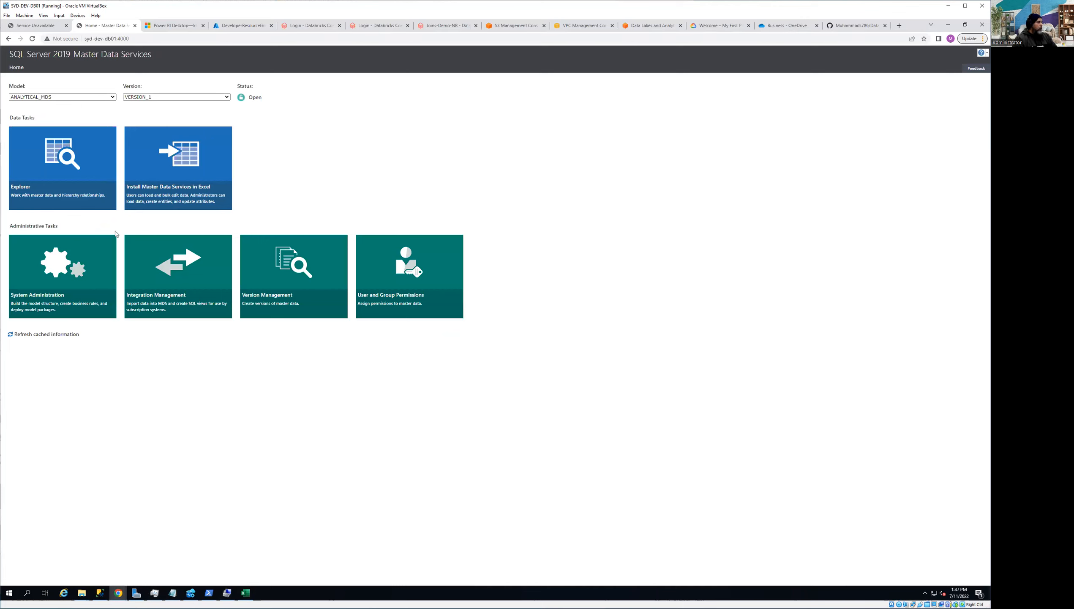
{"action": "left_click", "coordinate": [62, 157]}
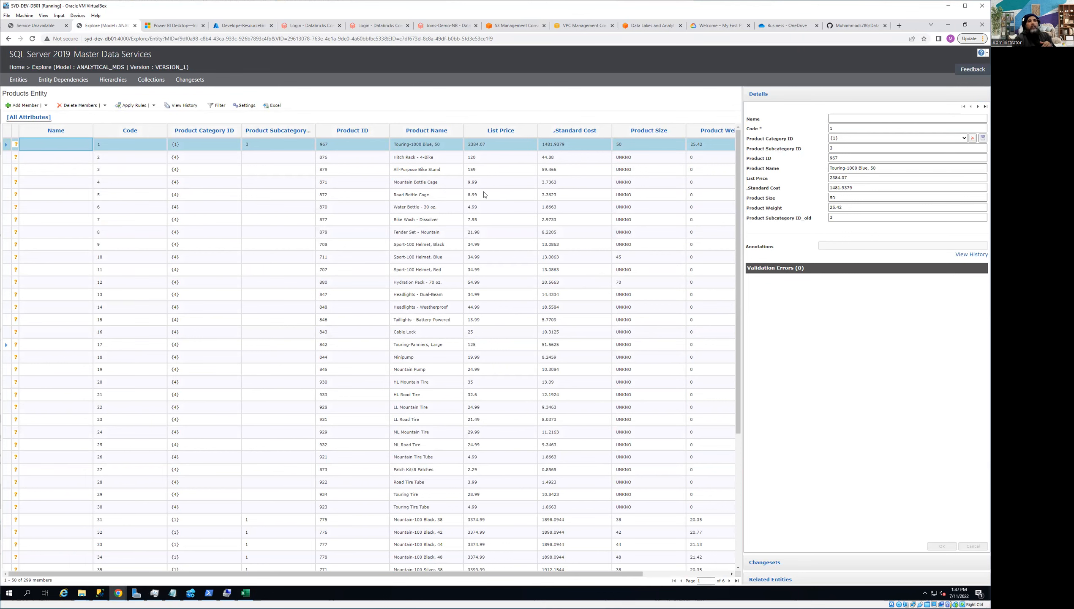
{"action": "mouse_move", "coordinate": [24, 79]}
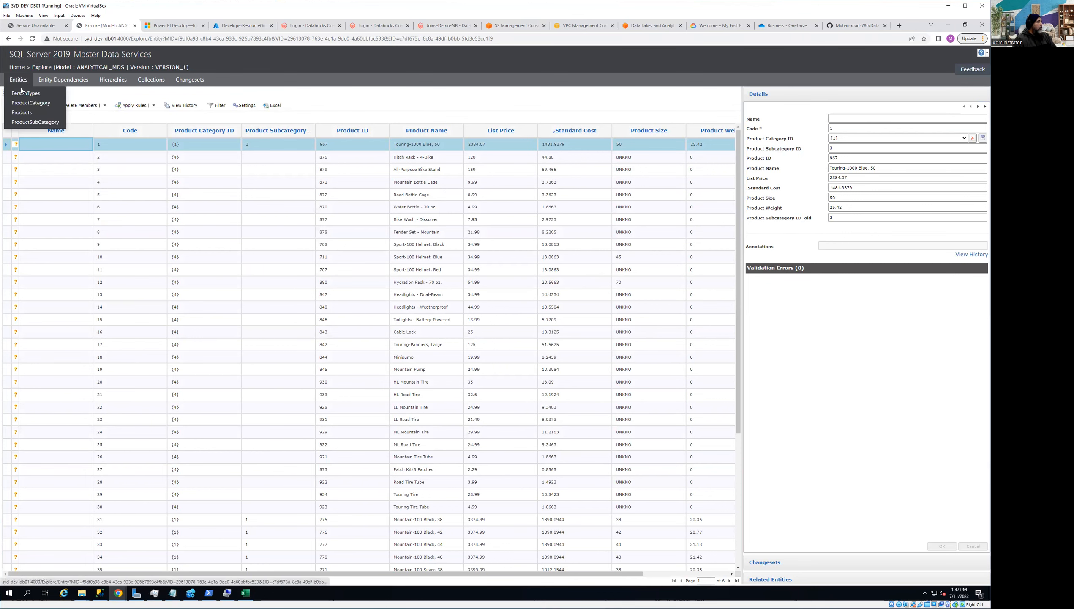
{"action": "left_click", "coordinate": [31, 106]}
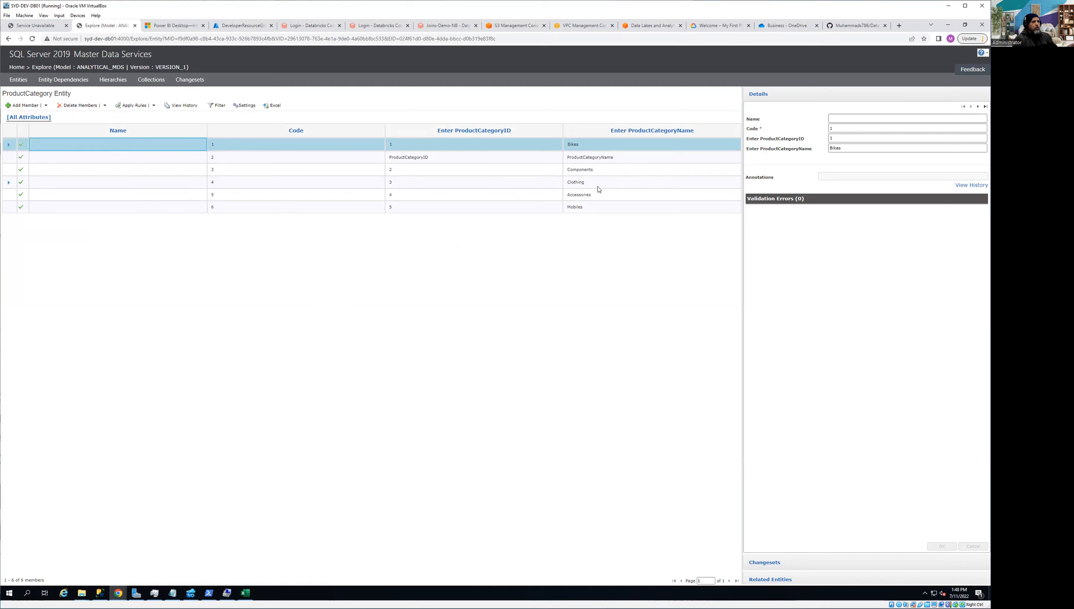
Step: Try to delete the ProductCategory member with code 2, named ProductCategoryName, and retry the deletion once
{"action": "left_click", "coordinate": [637, 170]}
{"action": "left_click", "coordinate": [637, 158]}
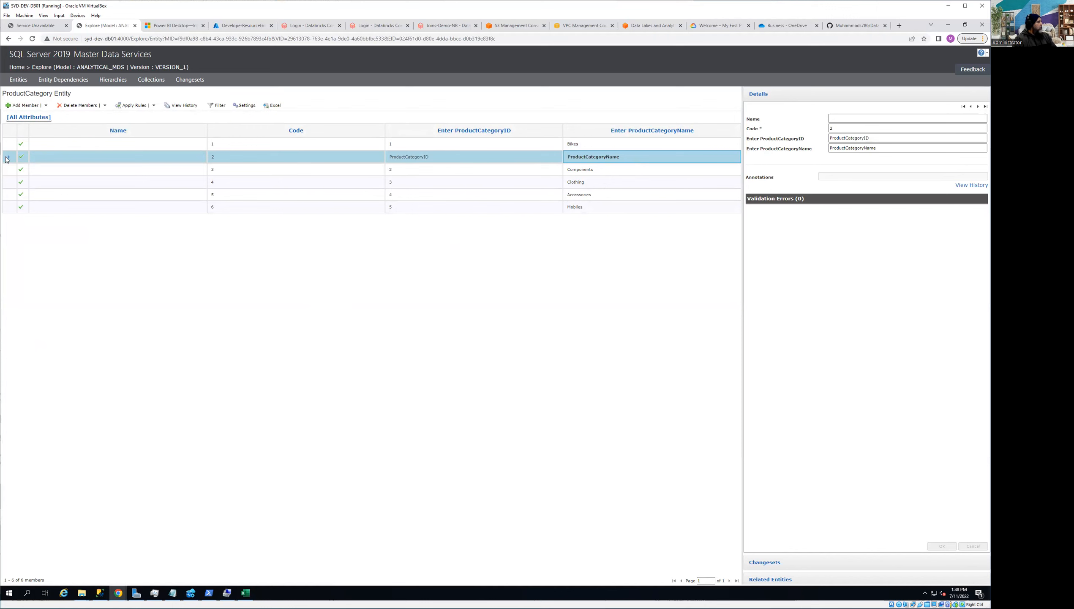
{"action": "left_click", "coordinate": [80, 106]}
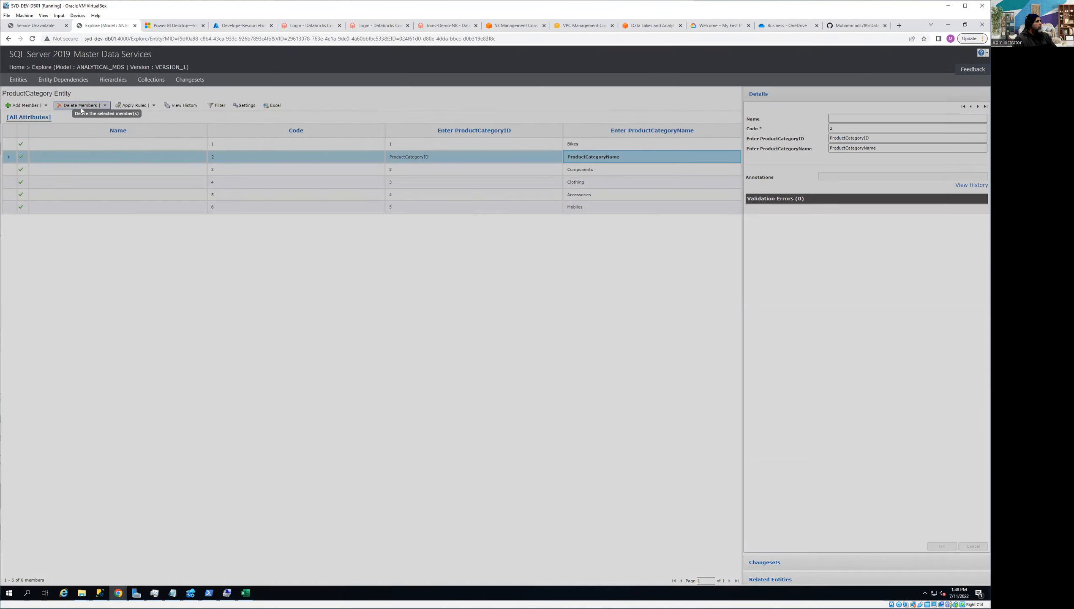
{"action": "left_click", "coordinate": [548, 119]}
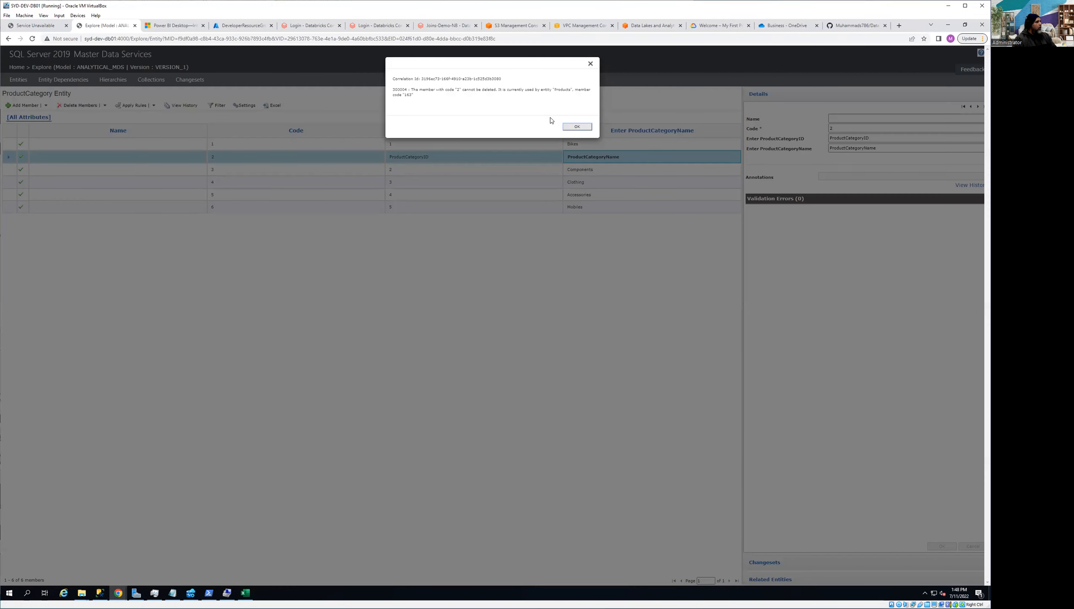
{"action": "left_click", "coordinate": [578, 127]}
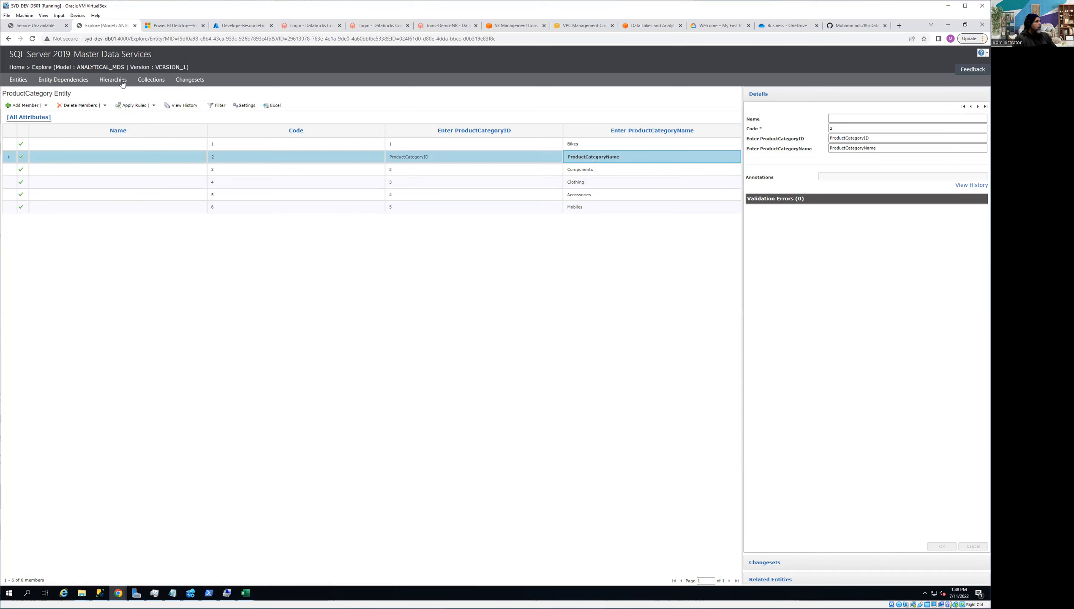
{"action": "left_click", "coordinate": [84, 104]}
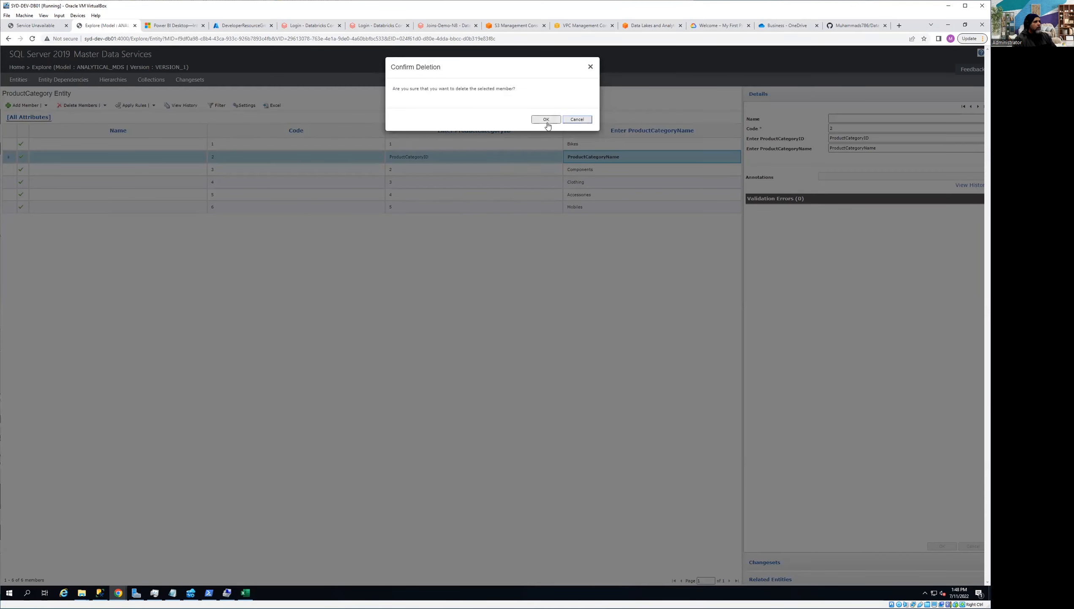
{"action": "left_click", "coordinate": [547, 120]}
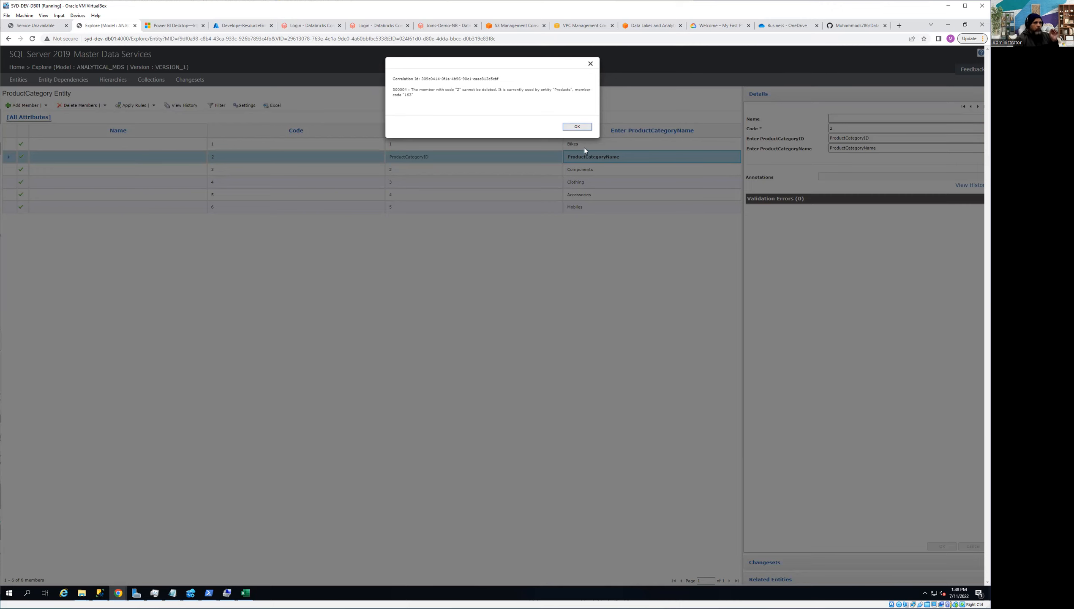
{"action": "left_click", "coordinate": [578, 126]}
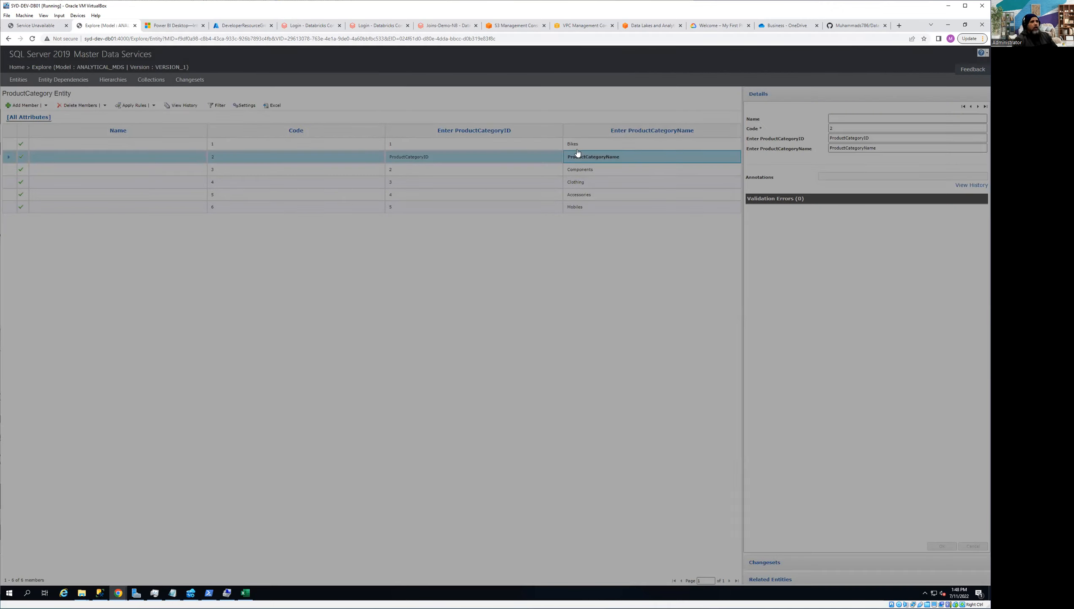
Step: Look through the Components, Bikes, Clothing and Accessories members of the ProductCategory entity
{"action": "left_click", "coordinate": [423, 168]}
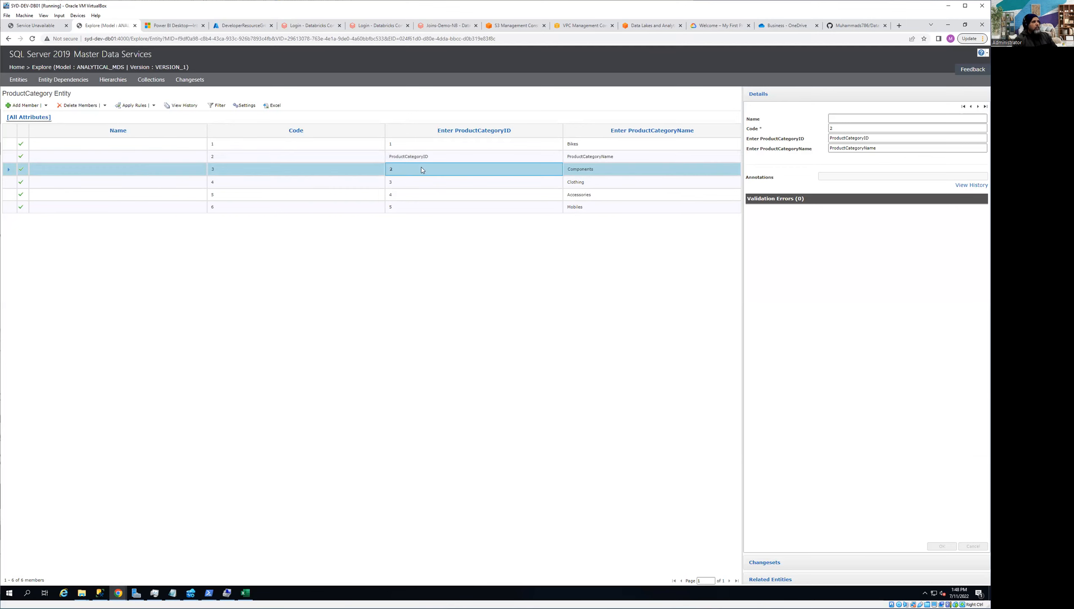
{"action": "left_click", "coordinate": [423, 146]}
{"action": "left_click", "coordinate": [420, 182]}
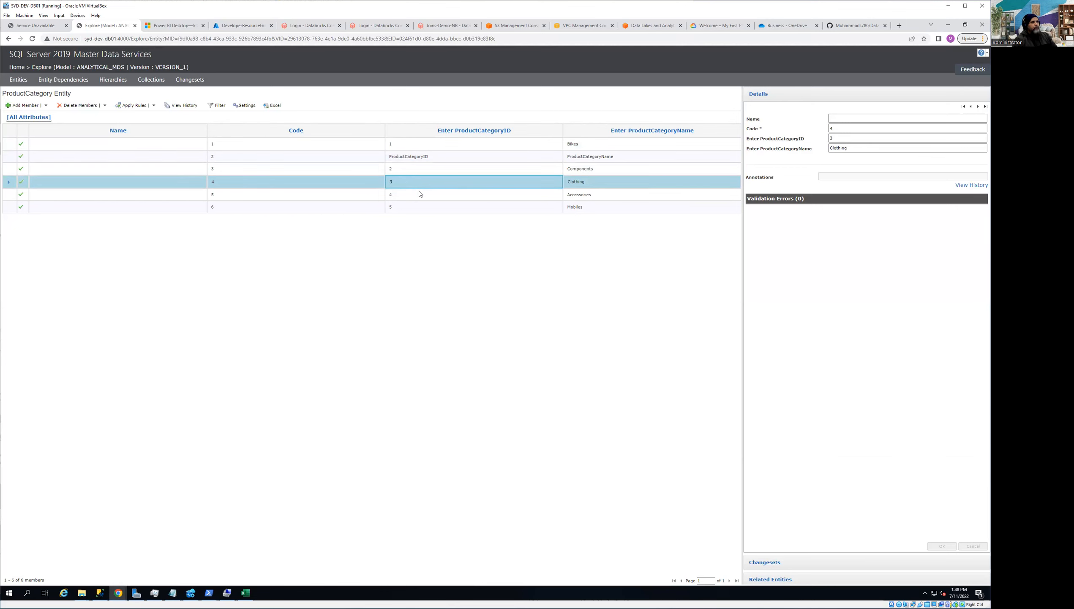
{"action": "left_click", "coordinate": [420, 196]}
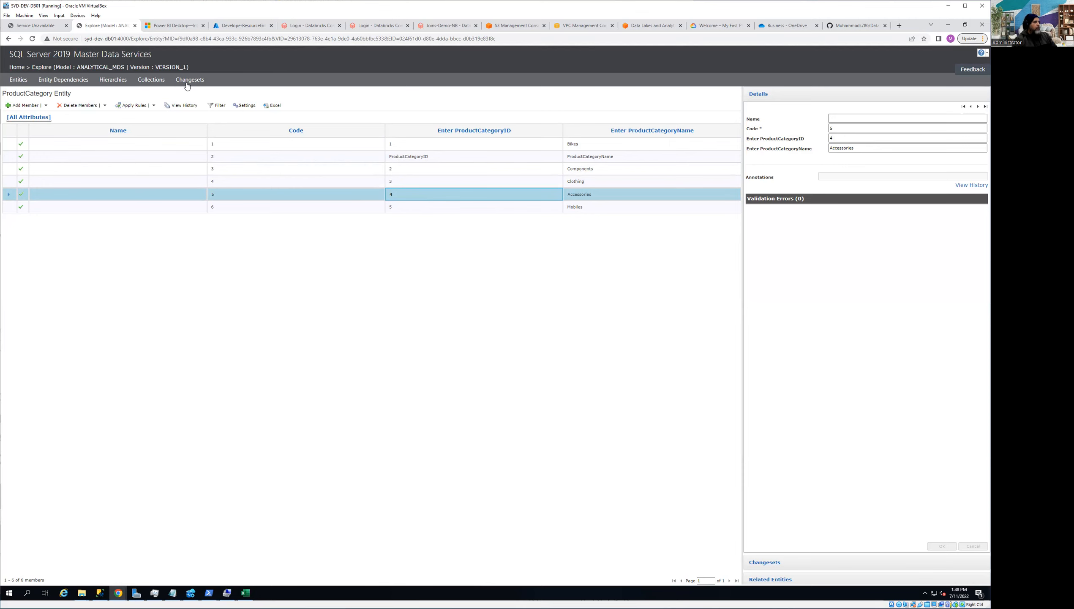
Step: Examine the members of the ProductSubCategory entity and those of the Products entity
{"action": "mouse_move", "coordinate": [26, 83]}
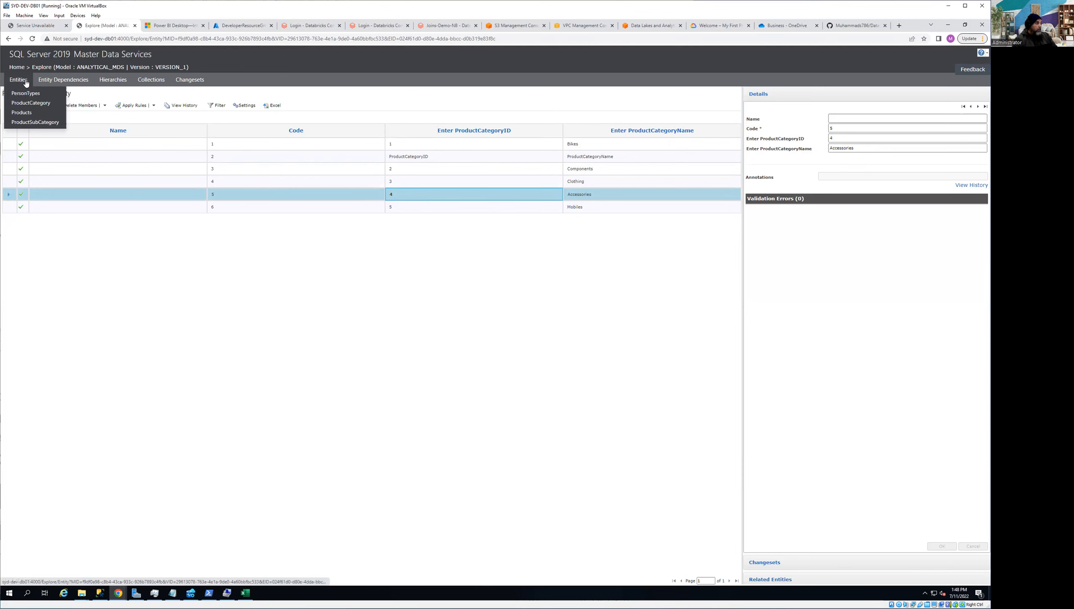
{"action": "left_click", "coordinate": [52, 124]}
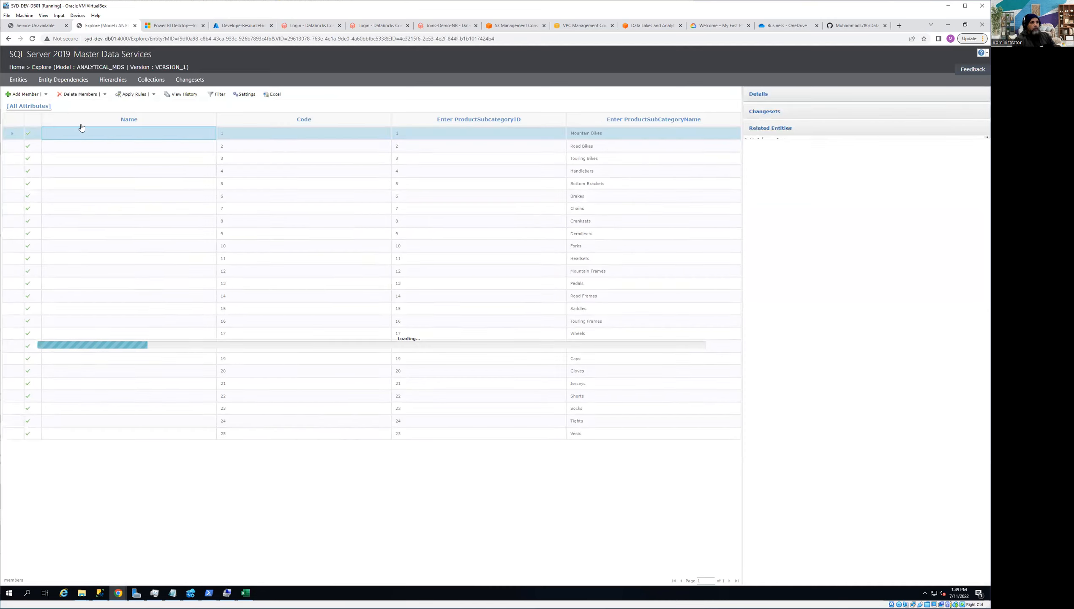
{"action": "scroll", "coordinate": [568, 268], "scroll_direction": "down", "scroll_amount": 1}
{"action": "scroll", "coordinate": [568, 268], "scroll_direction": "up", "scroll_amount": 1}
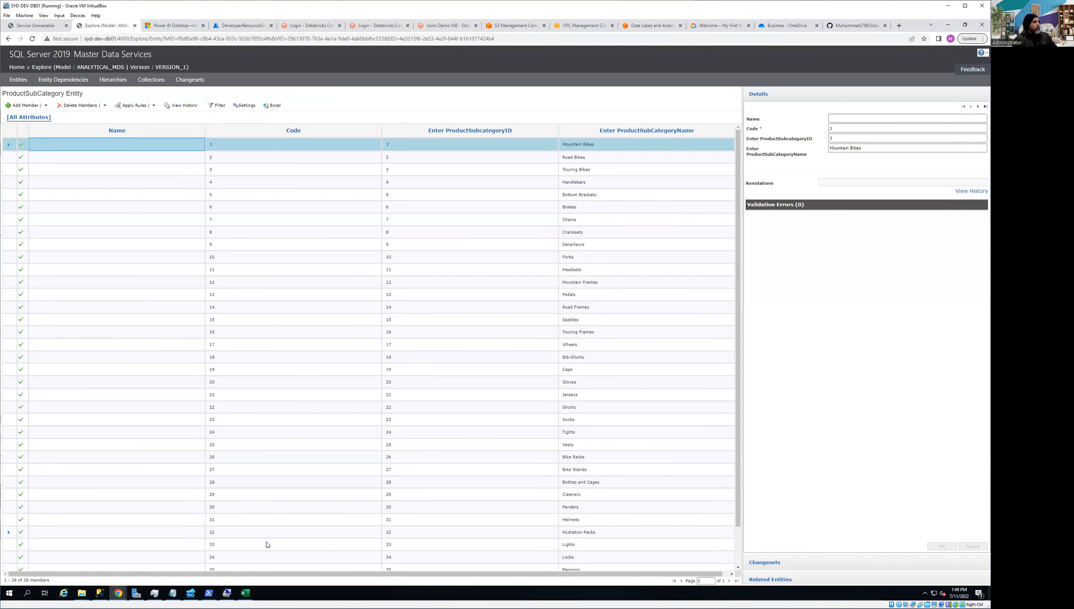
{"action": "left_click_drag", "start_coordinate": [443, 573], "coordinate": [705, 582]}
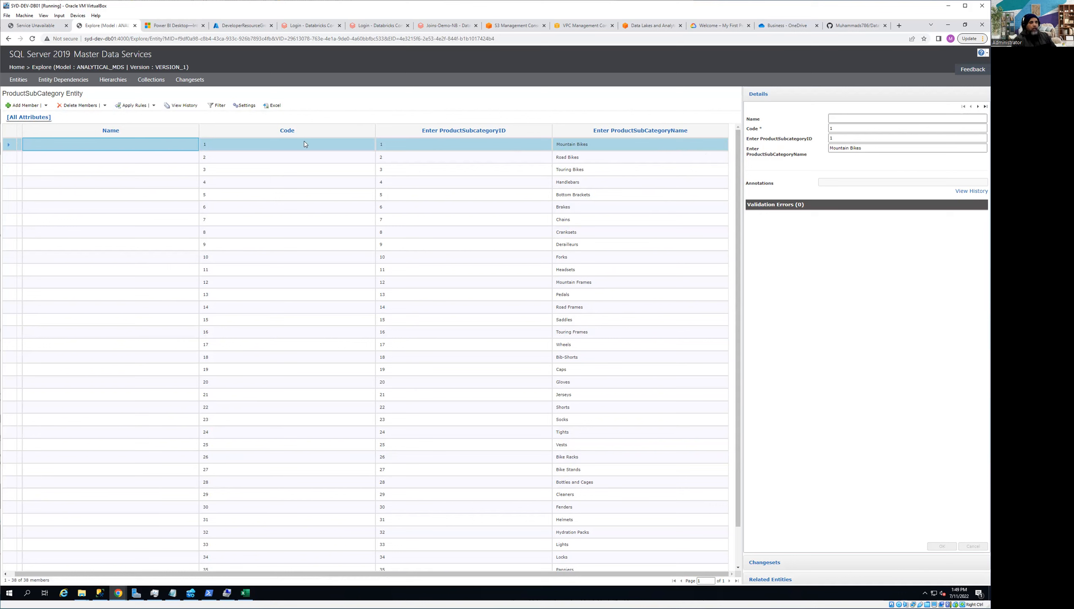
{"action": "mouse_move", "coordinate": [20, 82]}
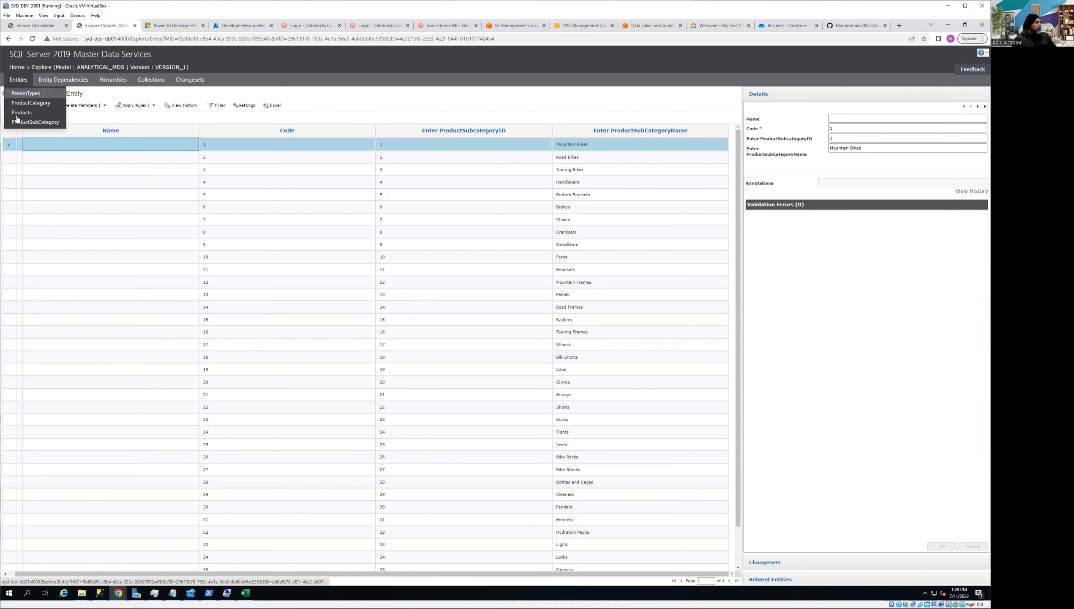
{"action": "left_click", "coordinate": [22, 113]}
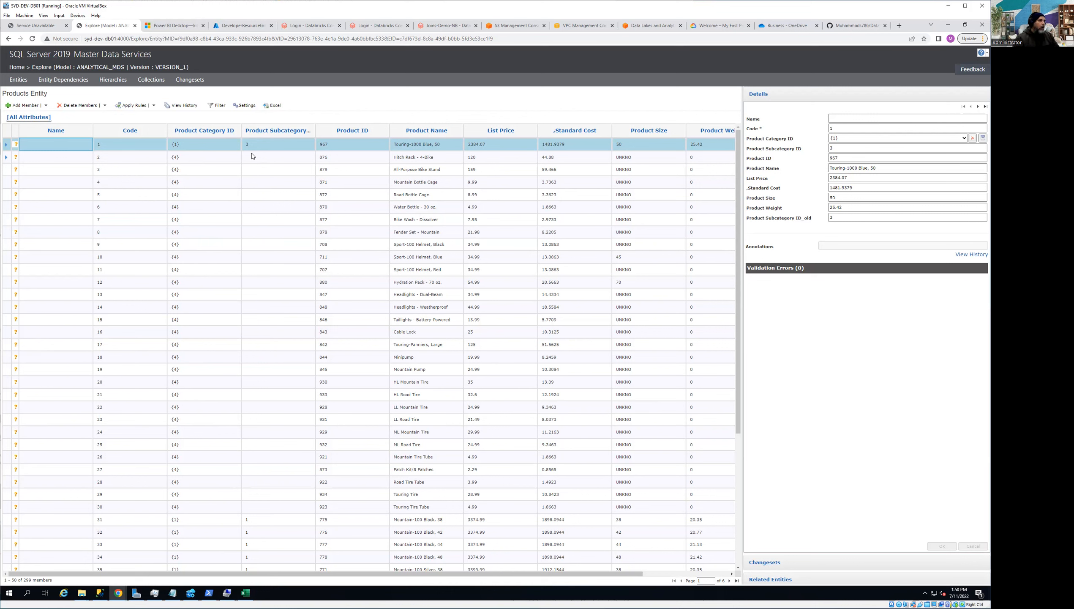
Step: Open the attribute management page for the Products entity of the ANALYTICAL_MDS model in System Administration
{"action": "left_click", "coordinate": [20, 66]}
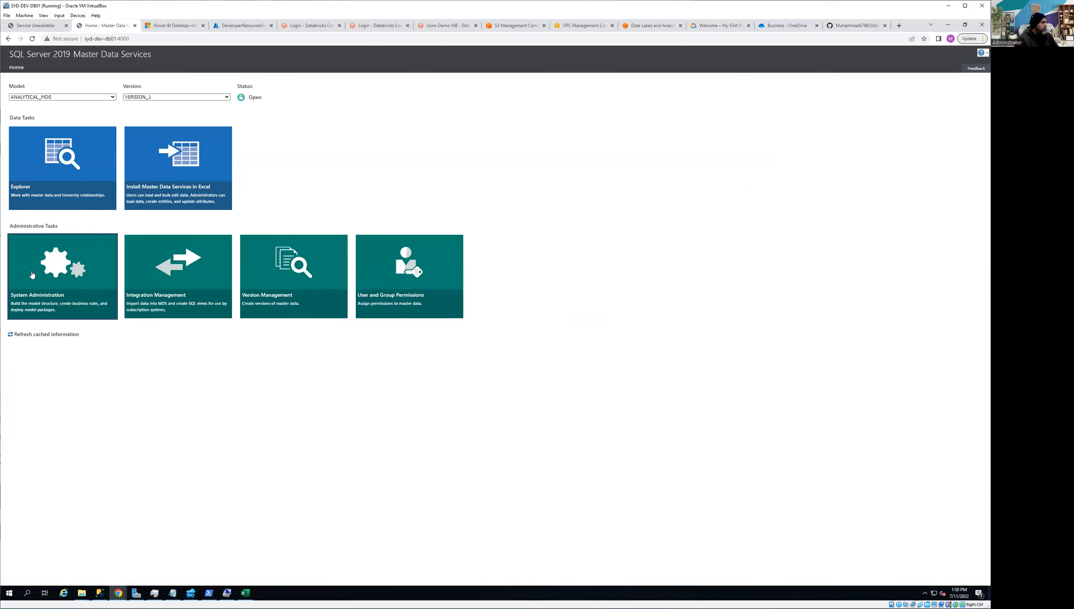
{"action": "left_click", "coordinate": [64, 277]}
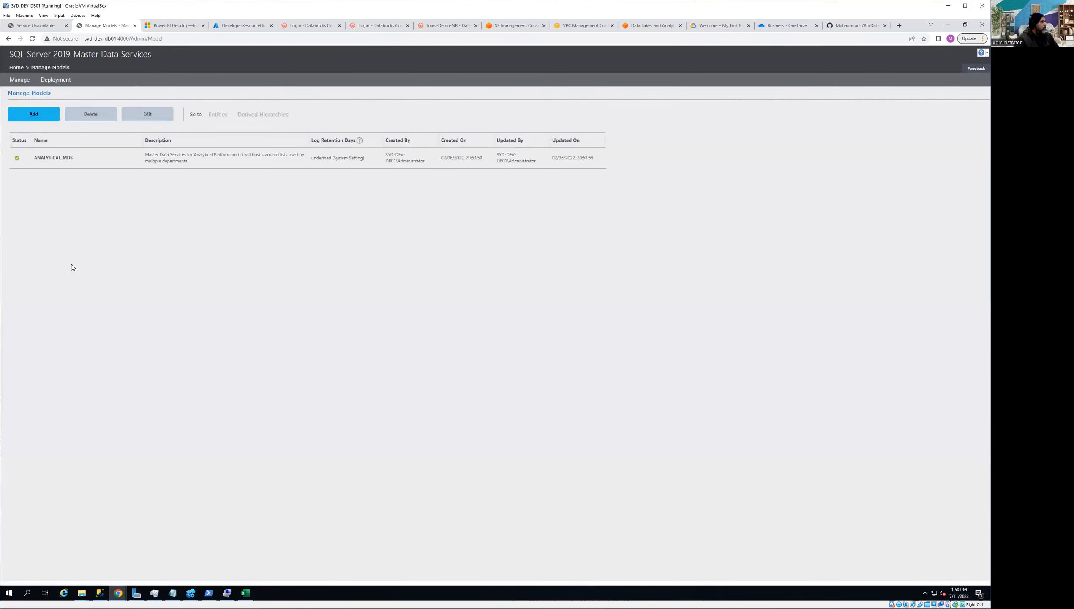
{"action": "left_click", "coordinate": [76, 167]}
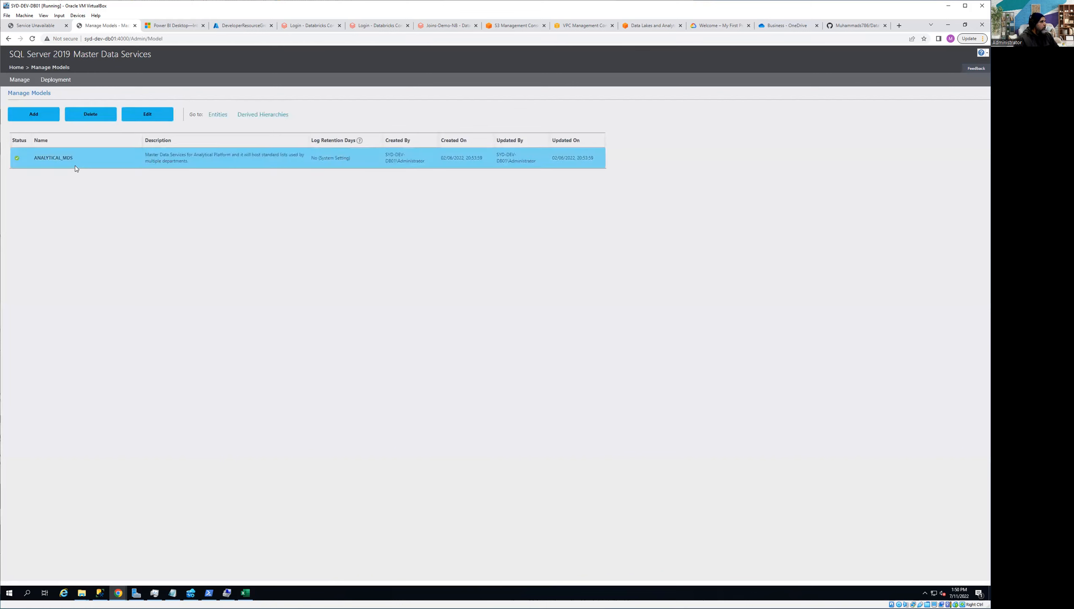
{"action": "left_click", "coordinate": [216, 120]}
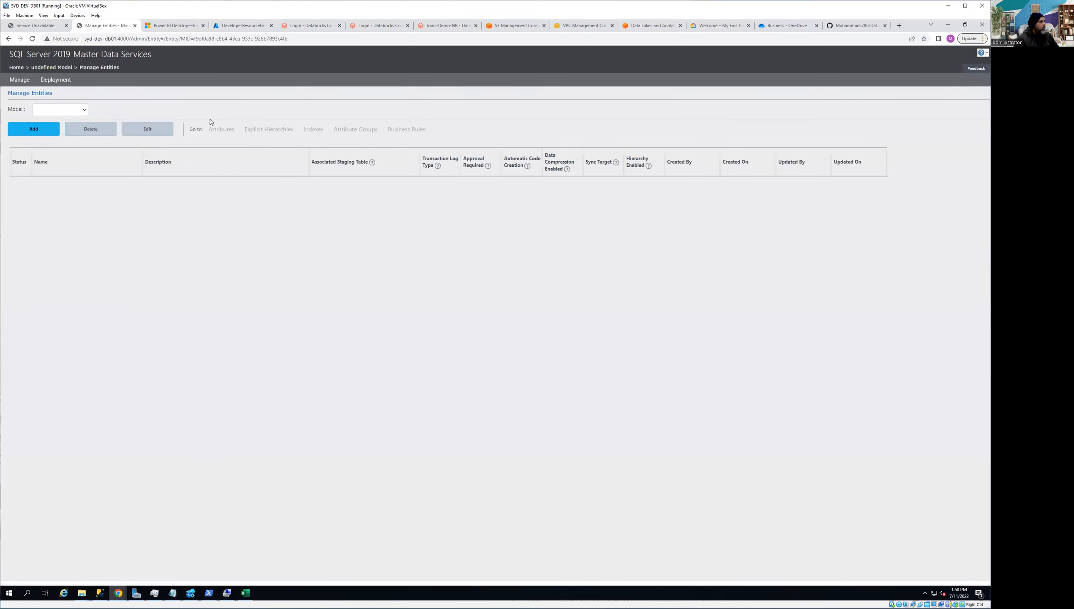
{"action": "left_click", "coordinate": [64, 236]}
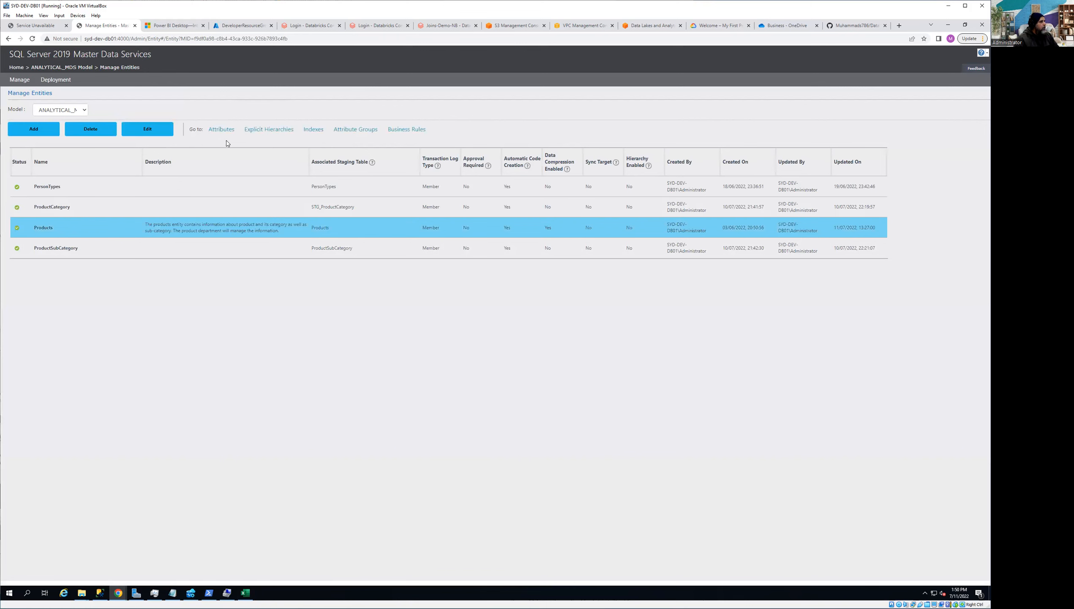
{"action": "left_click", "coordinate": [218, 130]}
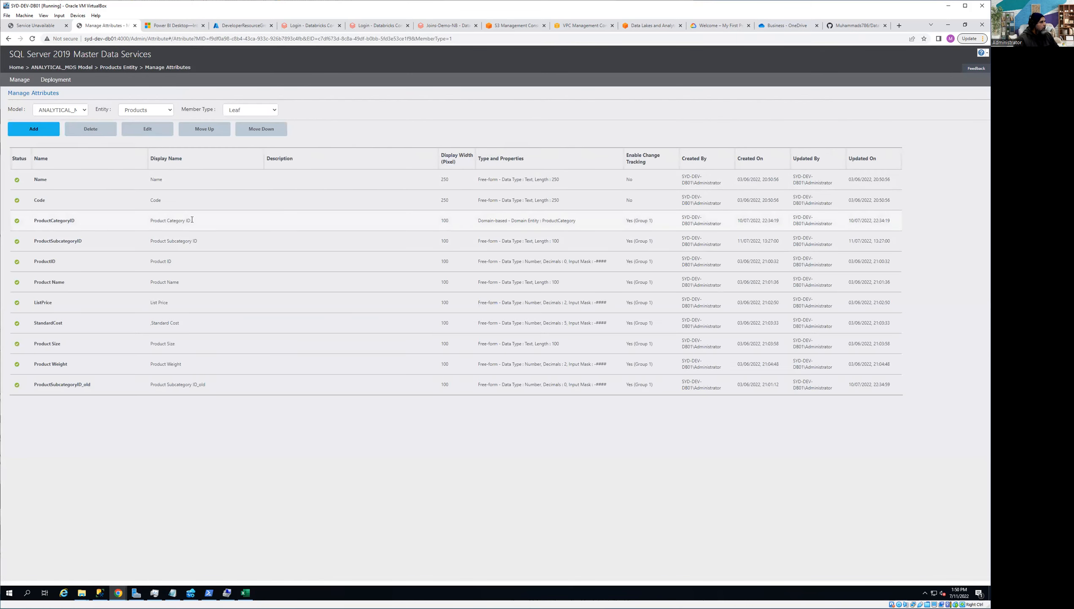
Step: Change the ProductCategoryID attribute's type to Free-form with Text data of length 100 and save it
{"action": "left_click", "coordinate": [203, 220]}
{"action": "left_click", "coordinate": [148, 128]}
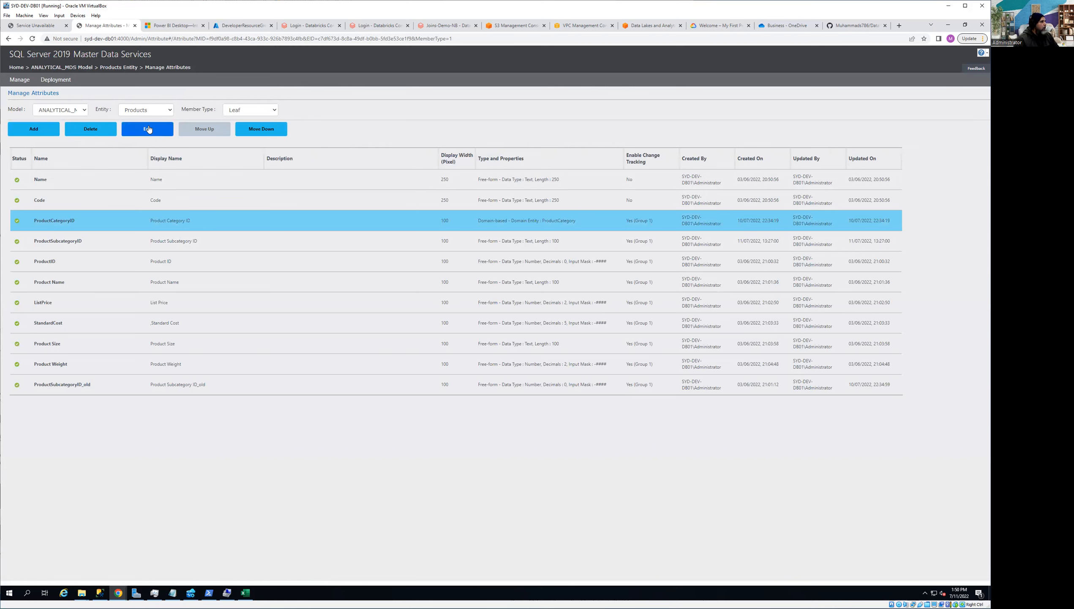
{"action": "left_click", "coordinate": [899, 328]}
{"action": "left_click", "coordinate": [895, 338]}
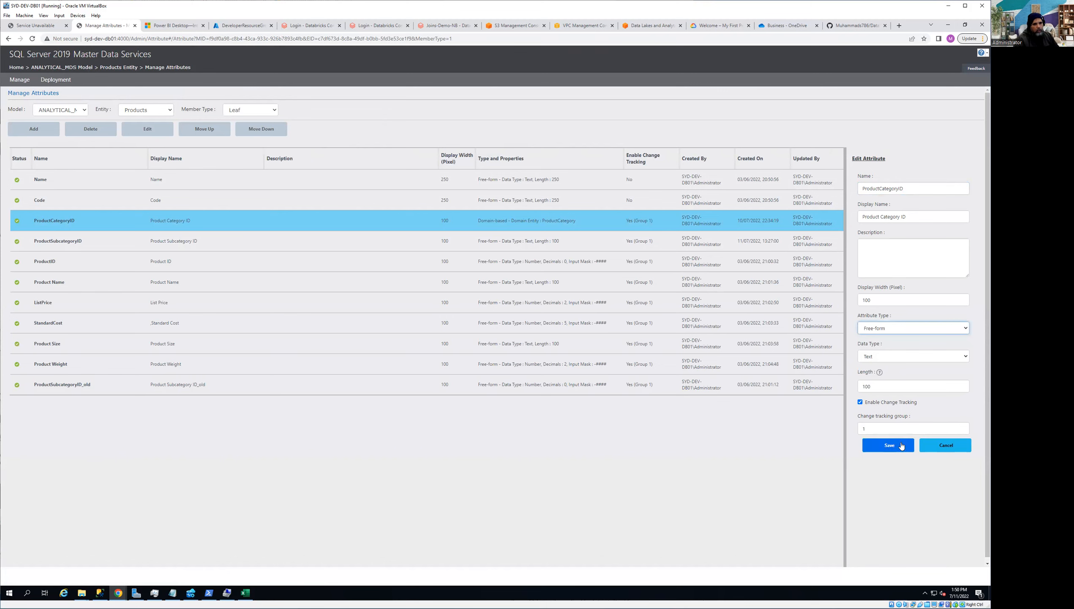
{"action": "left_click", "coordinate": [890, 445]}
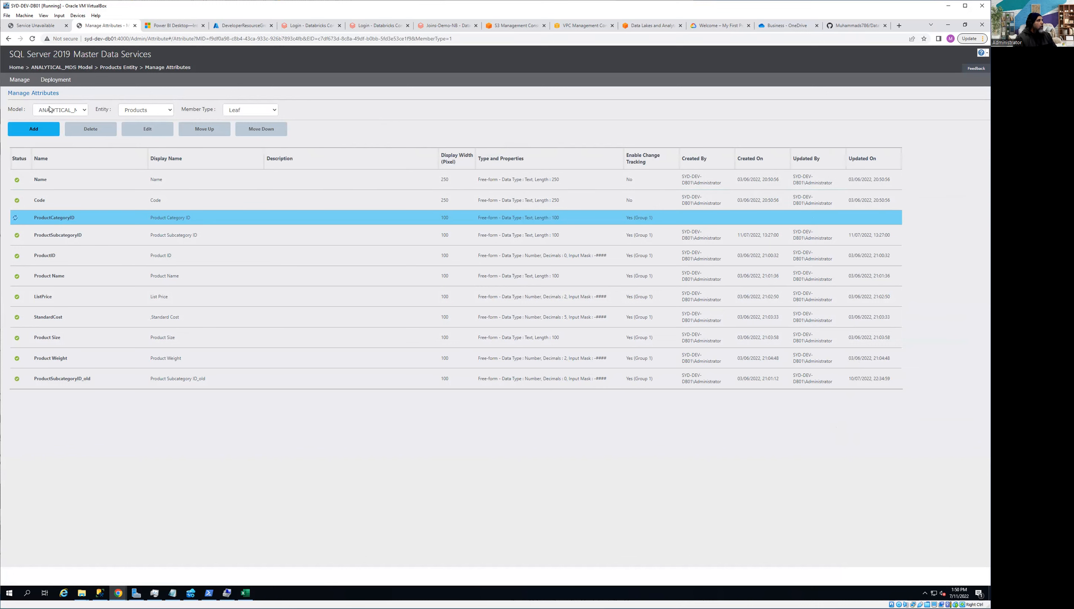
Step: Examine the members of the Products entity in Explorer, checking their product category and subcategory IDs
{"action": "left_click", "coordinate": [16, 67]}
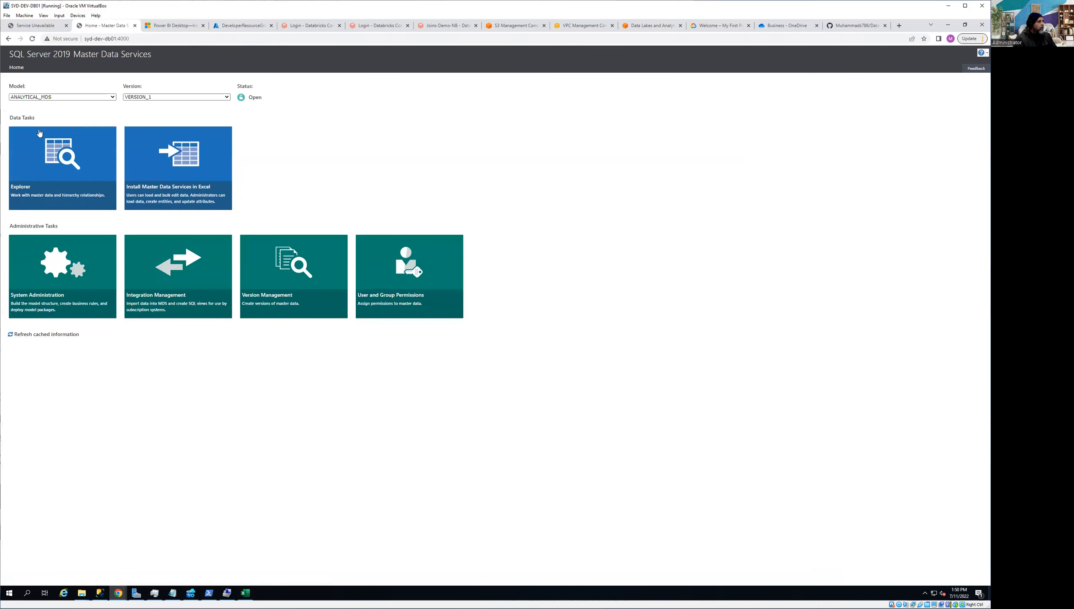
{"action": "left_click", "coordinate": [49, 150]}
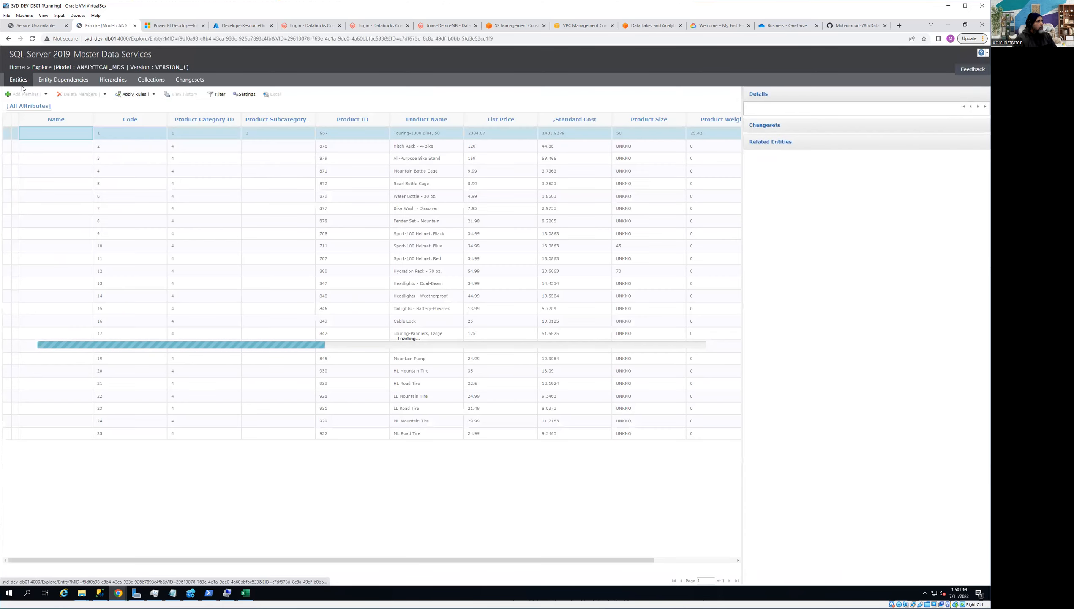
{"action": "mouse_move", "coordinate": [21, 83]}
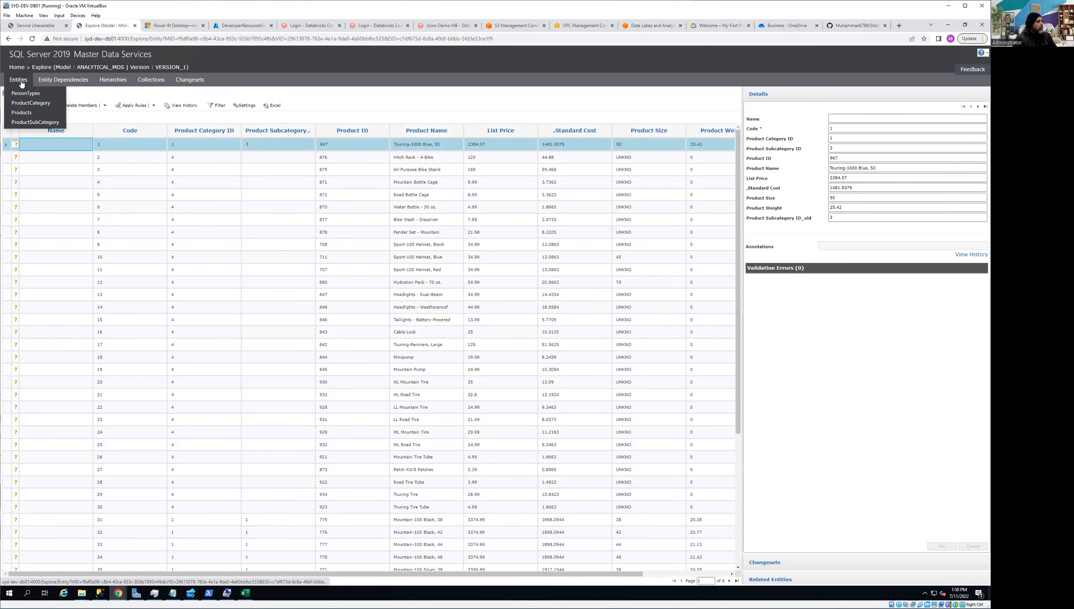
{"action": "left_click", "coordinate": [35, 112]}
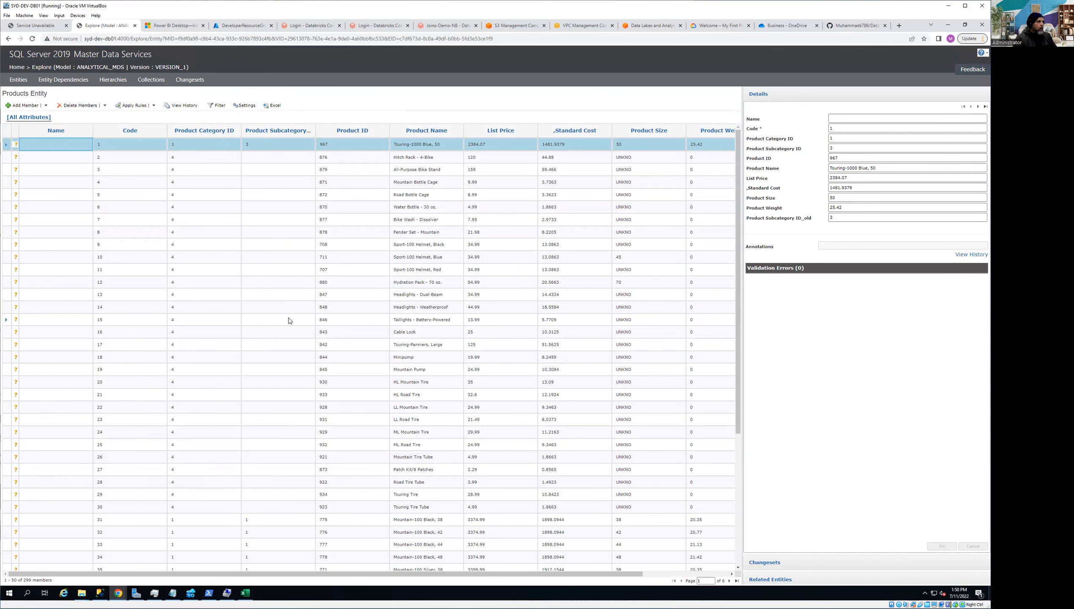
{"action": "scroll", "coordinate": [288, 320], "scroll_direction": "down", "scroll_amount": 5}
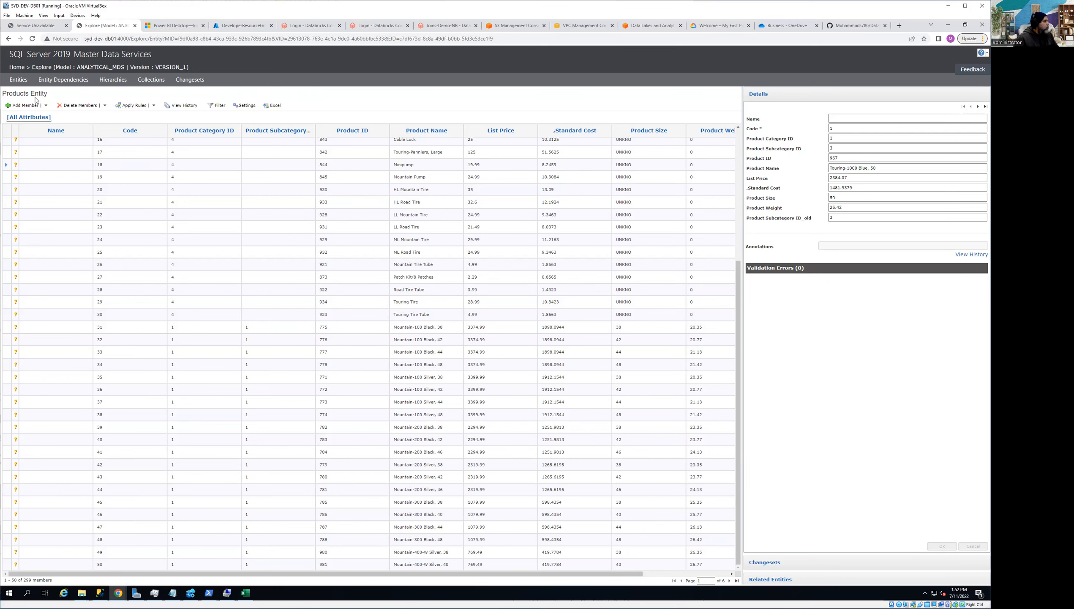
Step: Return to System Administration and open the attributes of the ANALYTICAL_MDS model's Products entity
{"action": "left_click", "coordinate": [17, 67]}
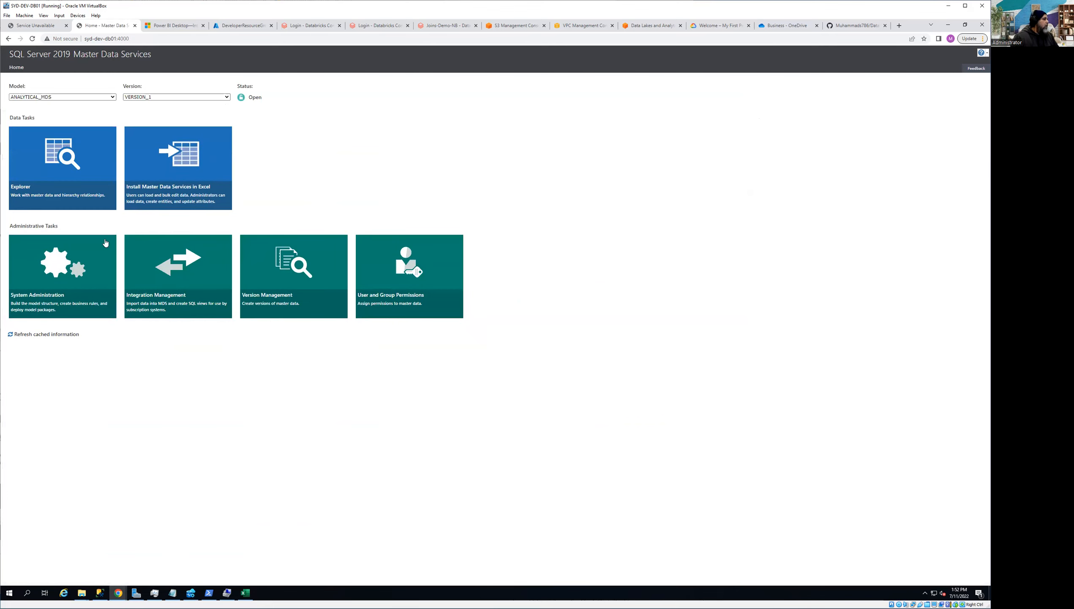
{"action": "left_click", "coordinate": [92, 263]}
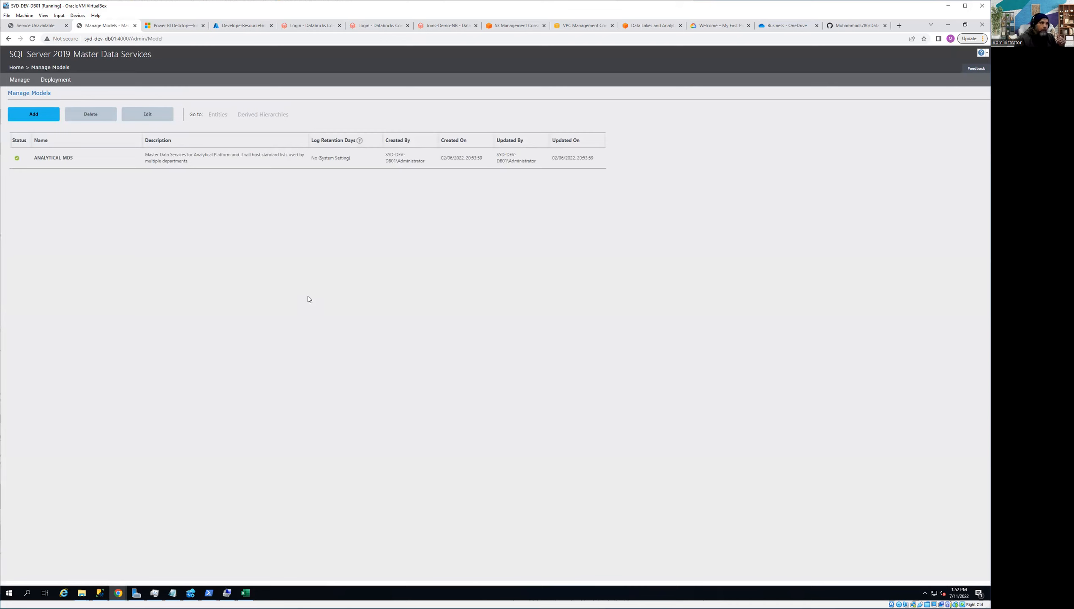
{"action": "left_click", "coordinate": [70, 160]}
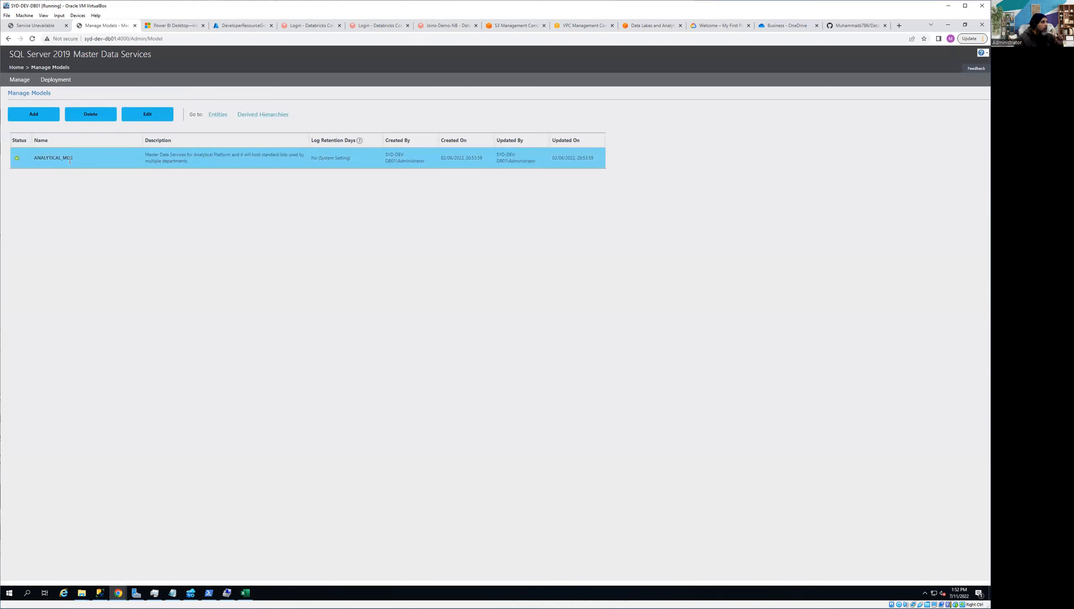
{"action": "left_click", "coordinate": [219, 116]}
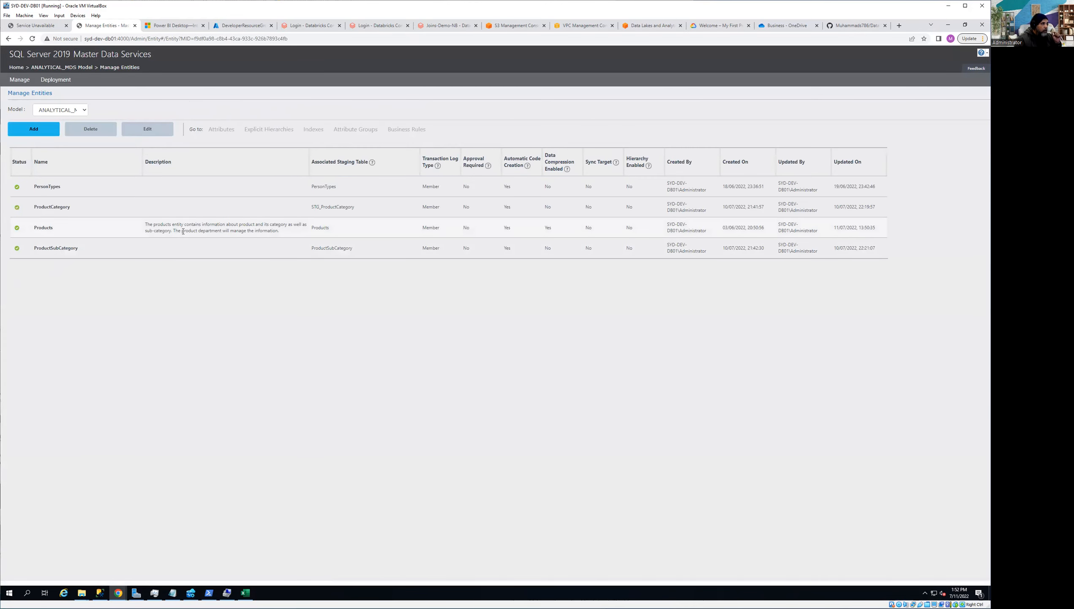
{"action": "left_click", "coordinate": [75, 227]}
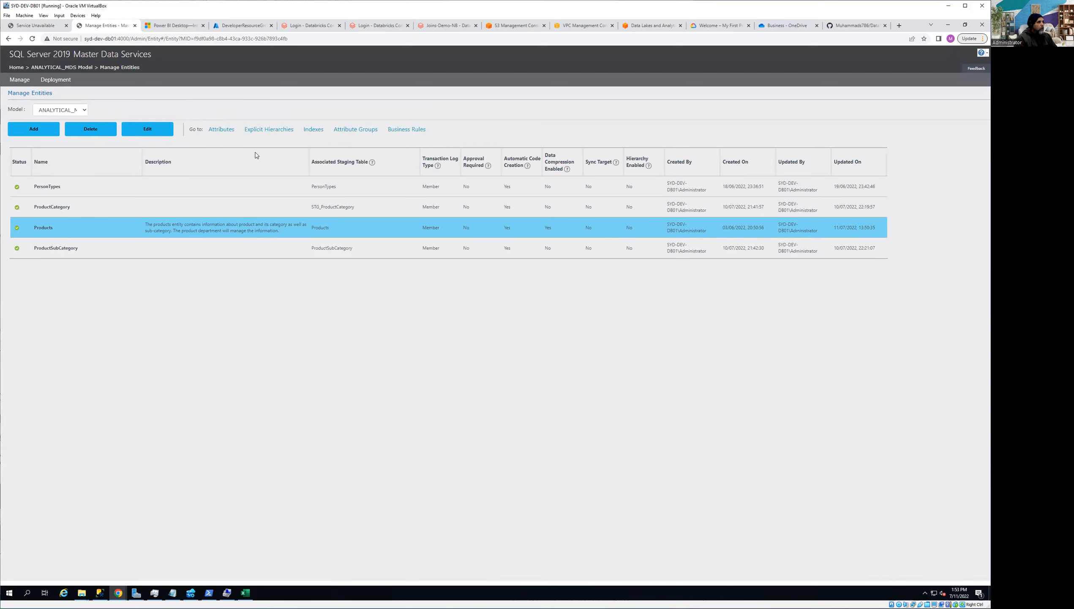
{"action": "left_click", "coordinate": [217, 130]}
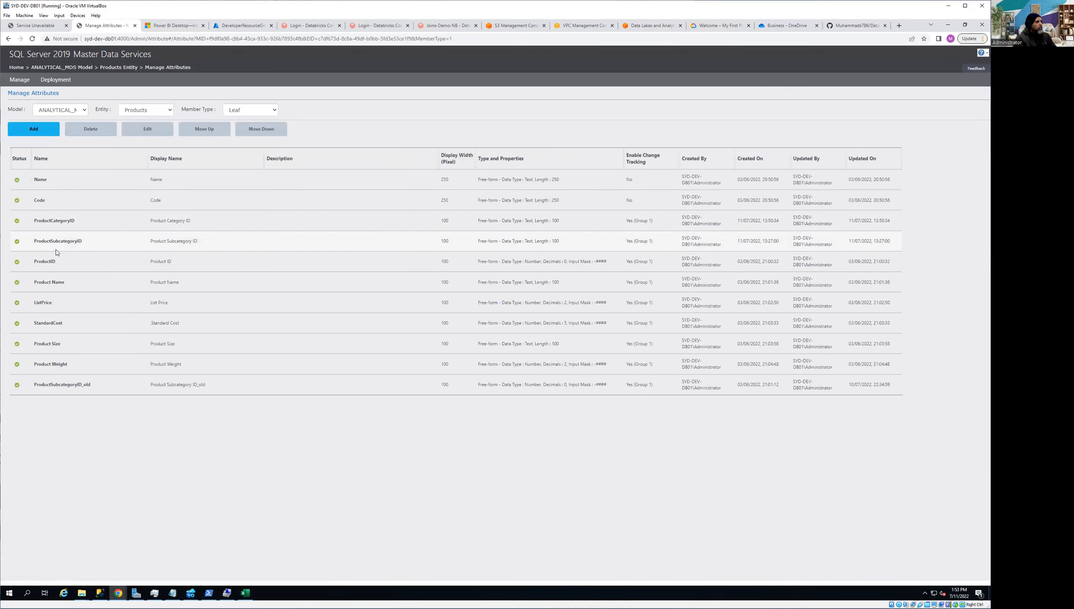
Step: Make the ProductSubcategoryID attribute Domain-based with ProductSubCategory as its domain entity, leave the filter empty, and save it
{"action": "left_click", "coordinate": [115, 243]}
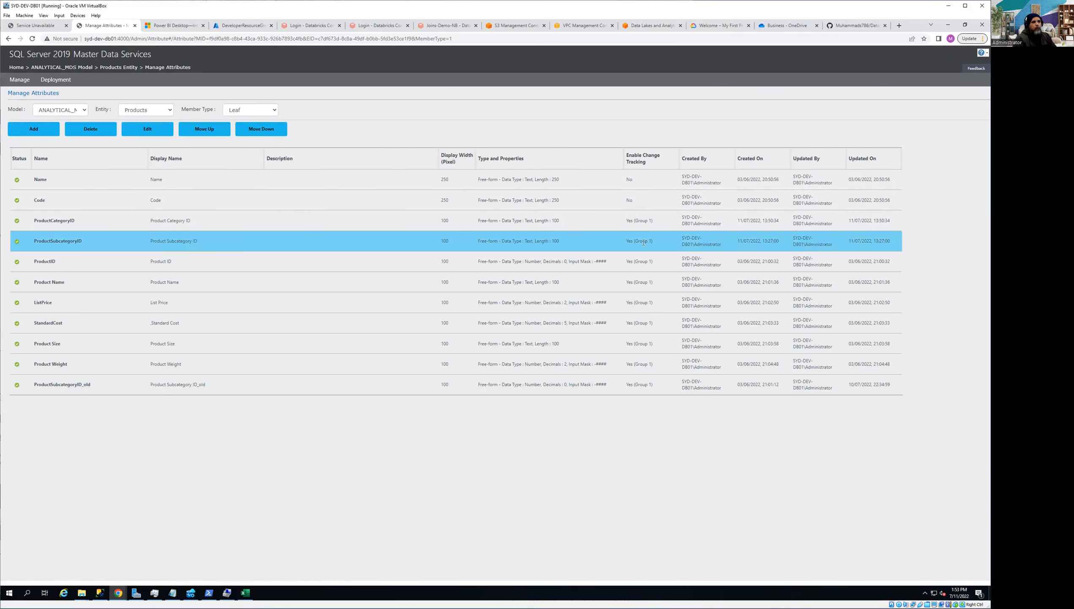
{"action": "left_click", "coordinate": [153, 133]}
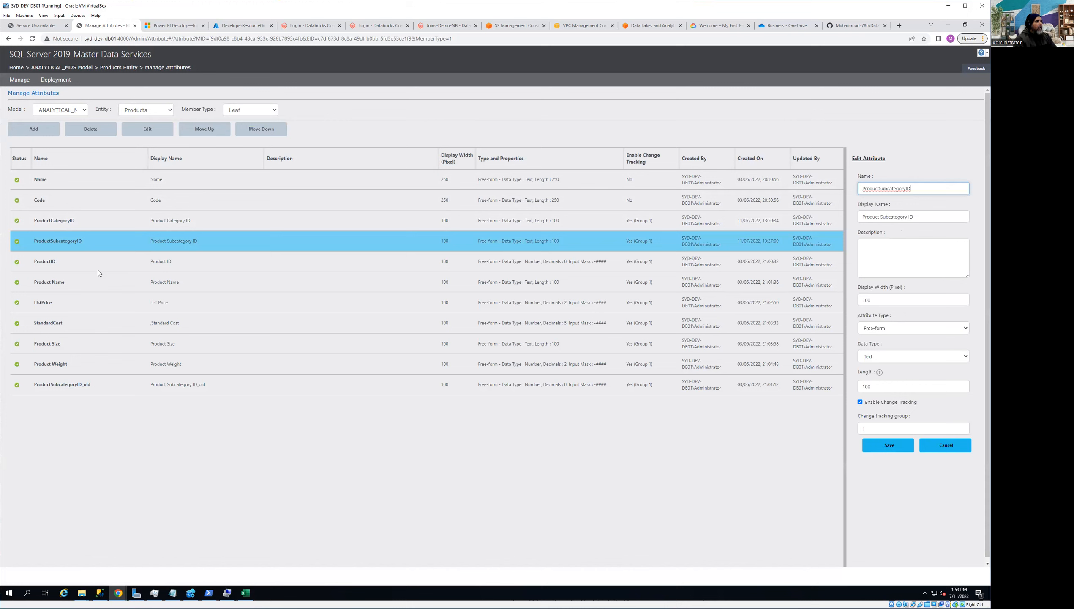
{"action": "left_click", "coordinate": [931, 327]}
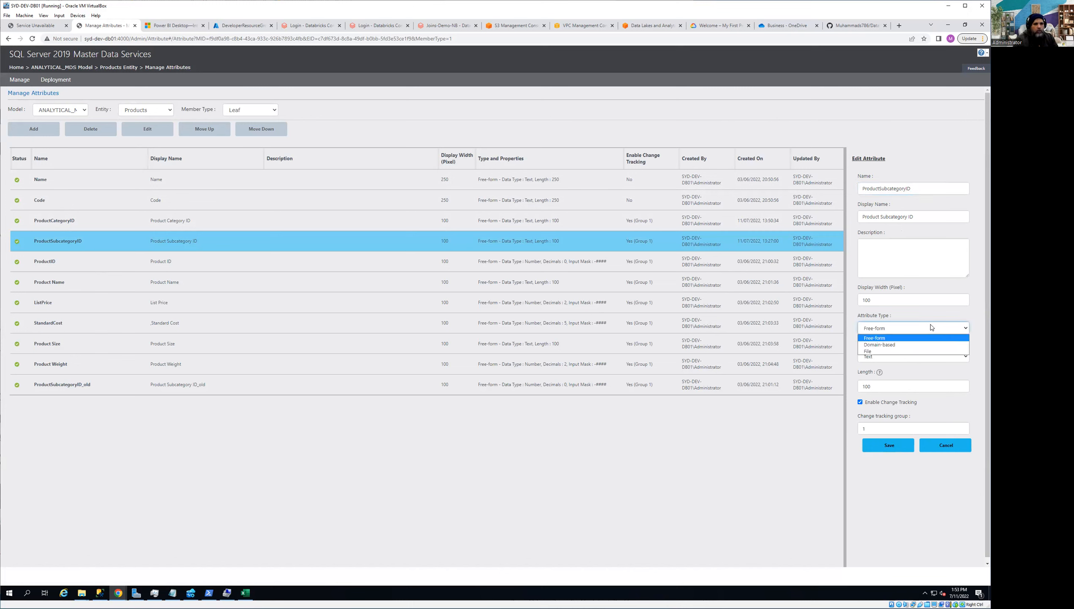
{"action": "left_click", "coordinate": [890, 347]}
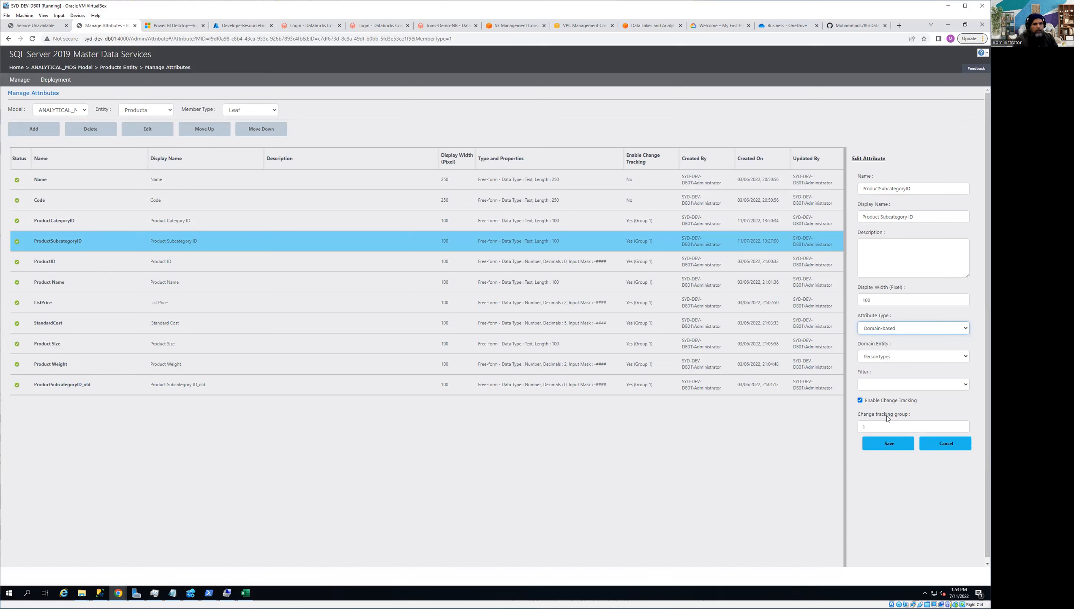
{"action": "left_click", "coordinate": [892, 356]}
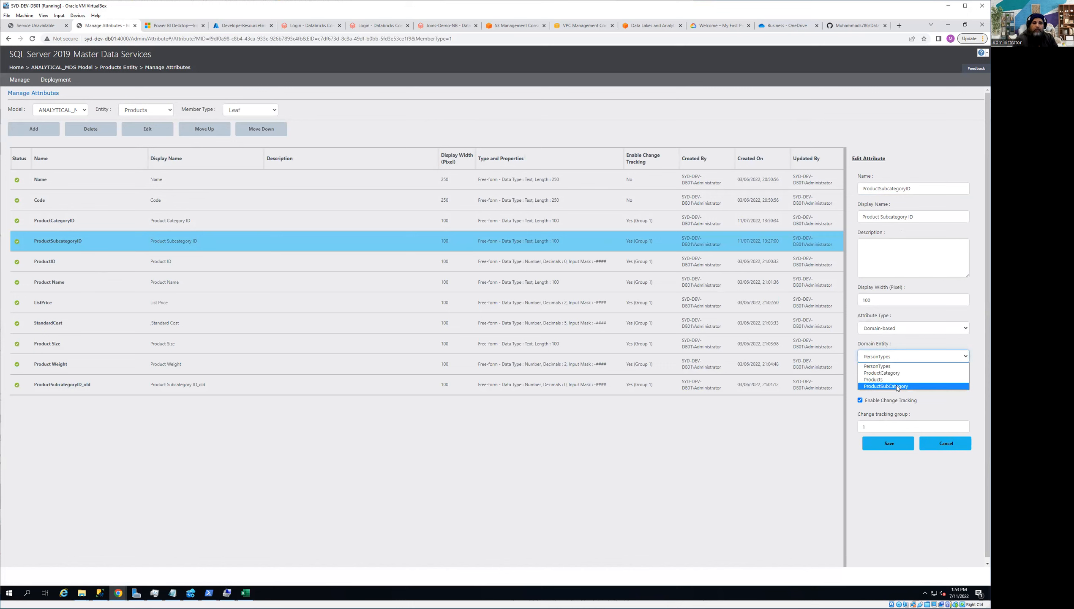
{"action": "left_click", "coordinate": [874, 386]}
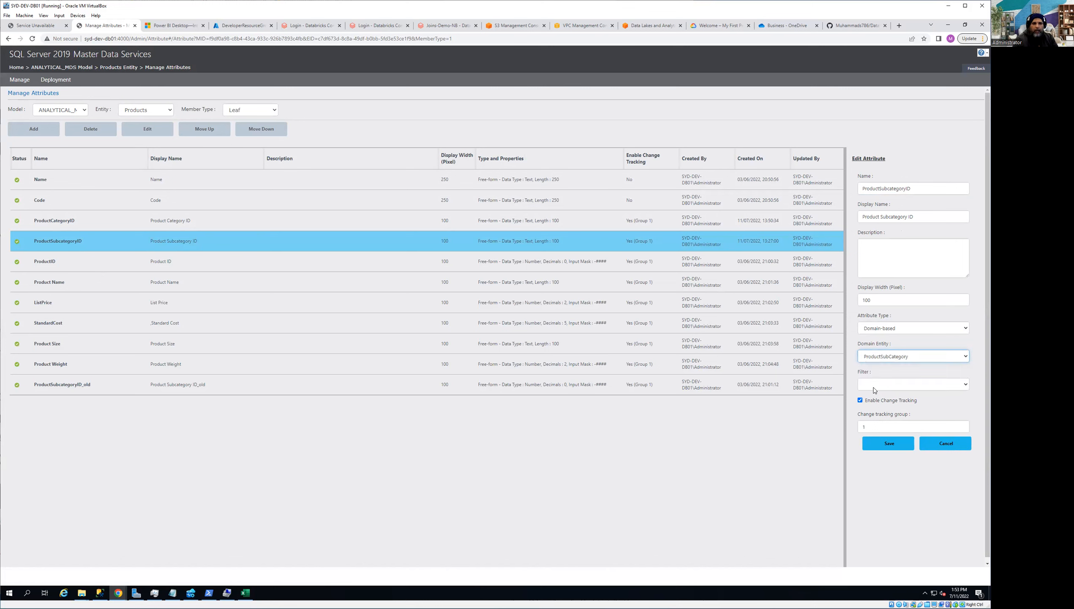
{"action": "left_click", "coordinate": [901, 387]}
{"action": "left_click", "coordinate": [902, 387]}
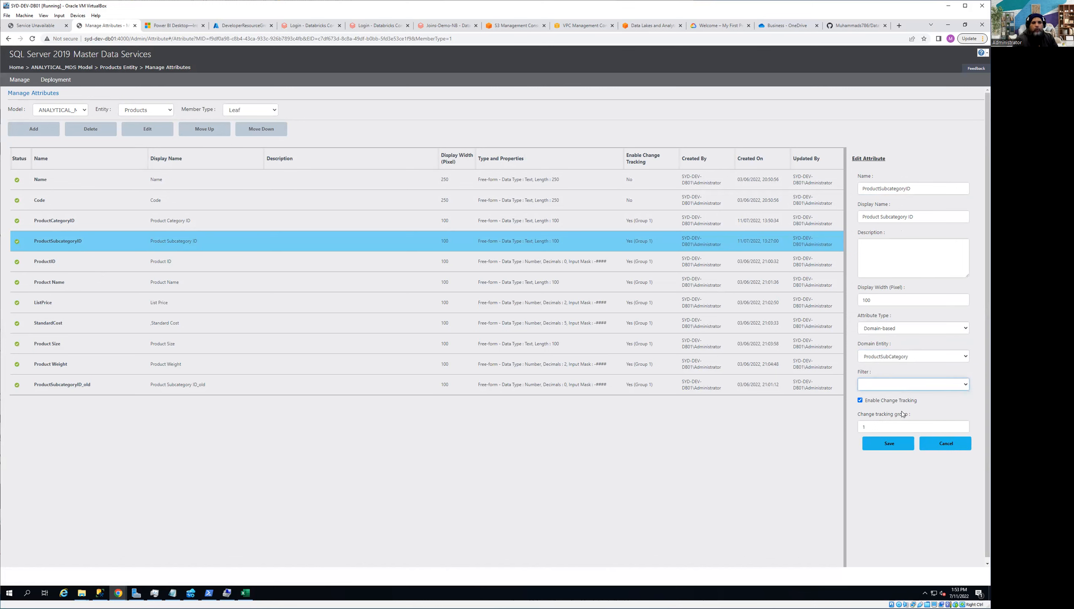
{"action": "left_click", "coordinate": [888, 444]}
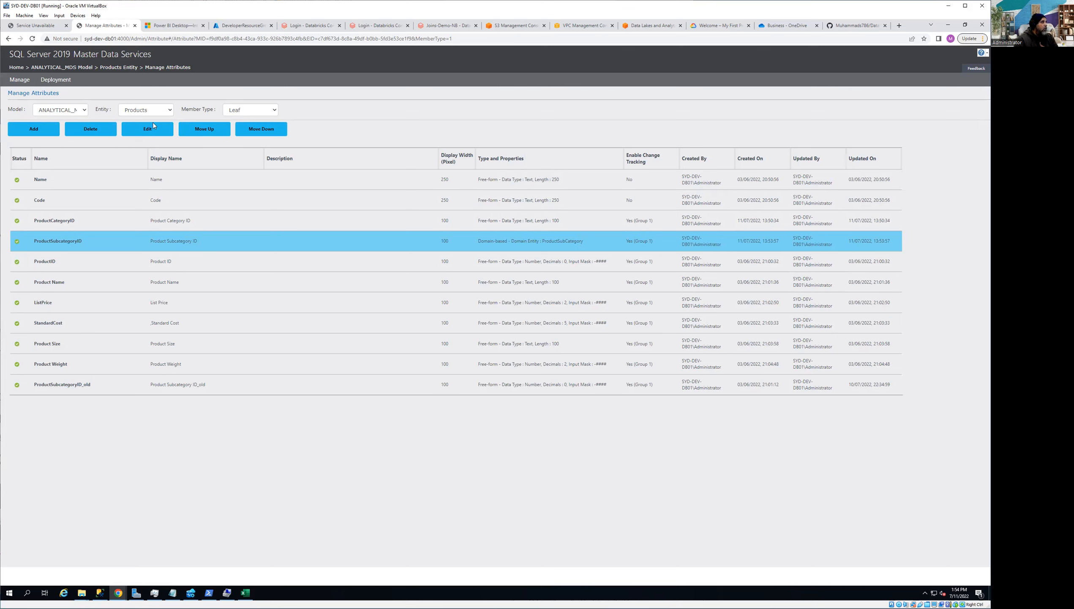
Step: Add a derived hierarchy named ProductSubCategories to the ANALYTICAL_MDS model
{"action": "left_click", "coordinate": [18, 82]}
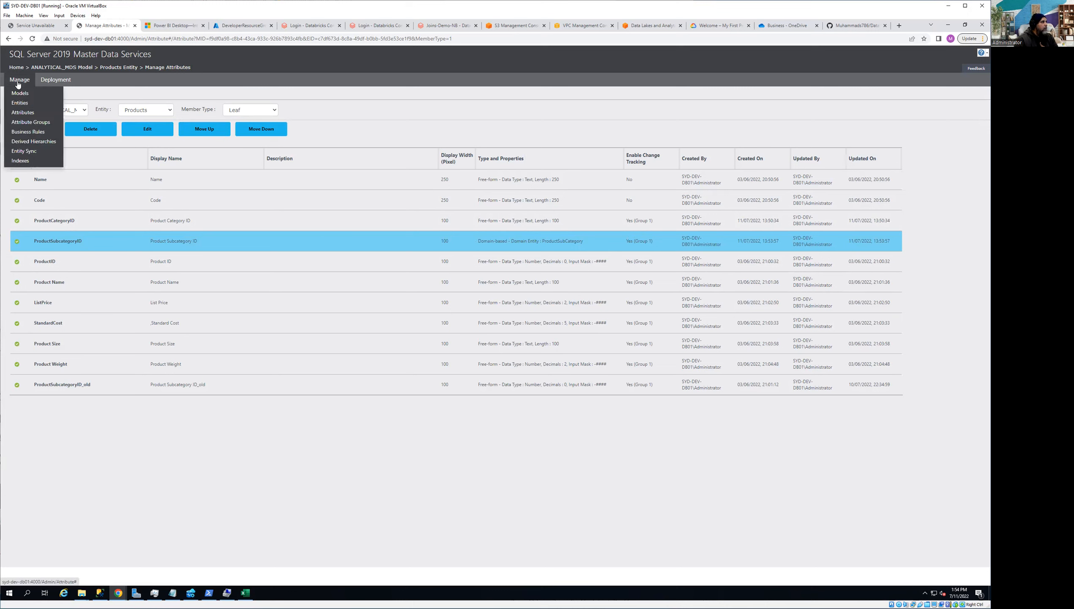
{"action": "left_click", "coordinate": [24, 145]}
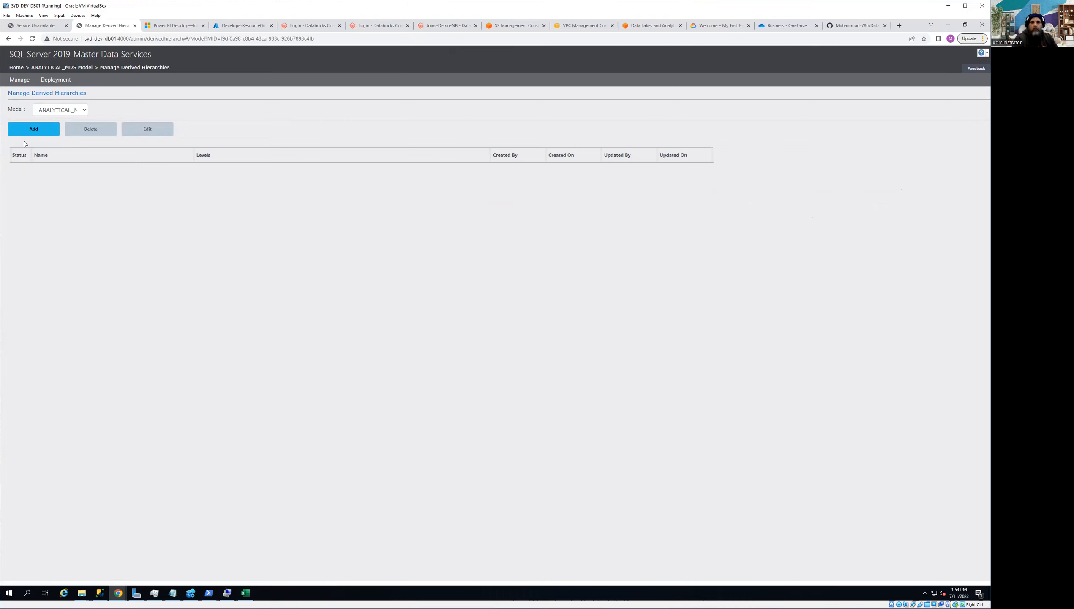
{"action": "left_click", "coordinate": [58, 111]}
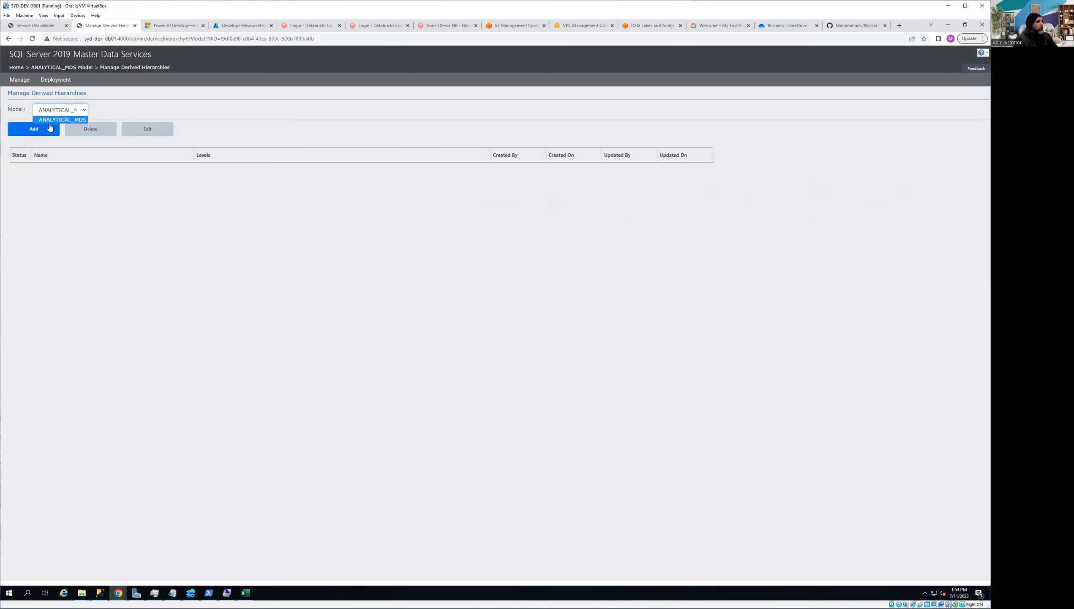
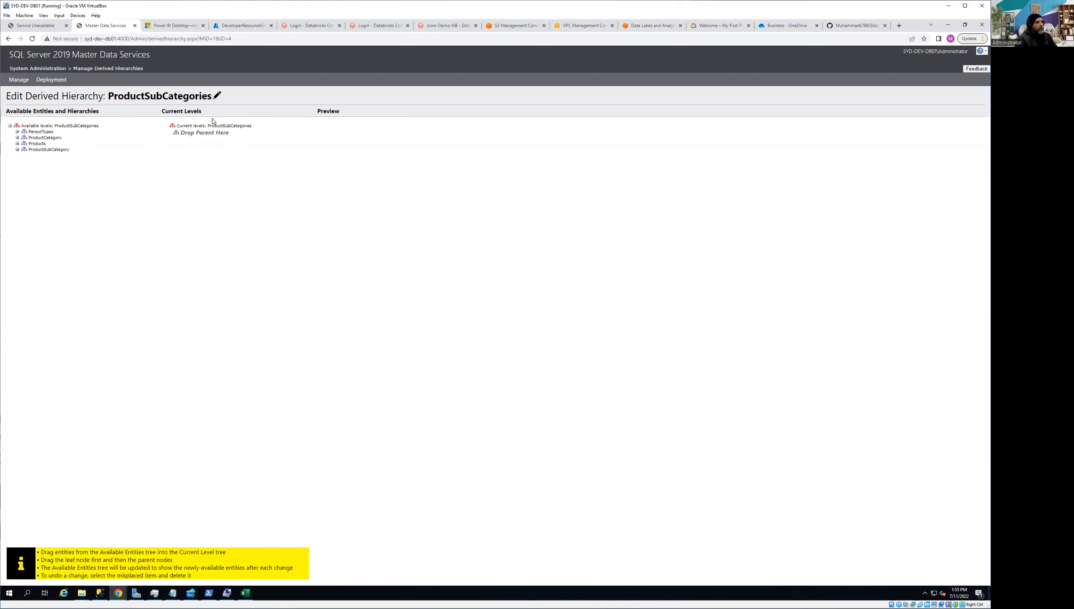
Step: Build the ProductSubCategories hierarchy levels with Products as the leaf and ProductSubcategoryID as its parent
{"action": "left_click", "coordinate": [39, 144]}
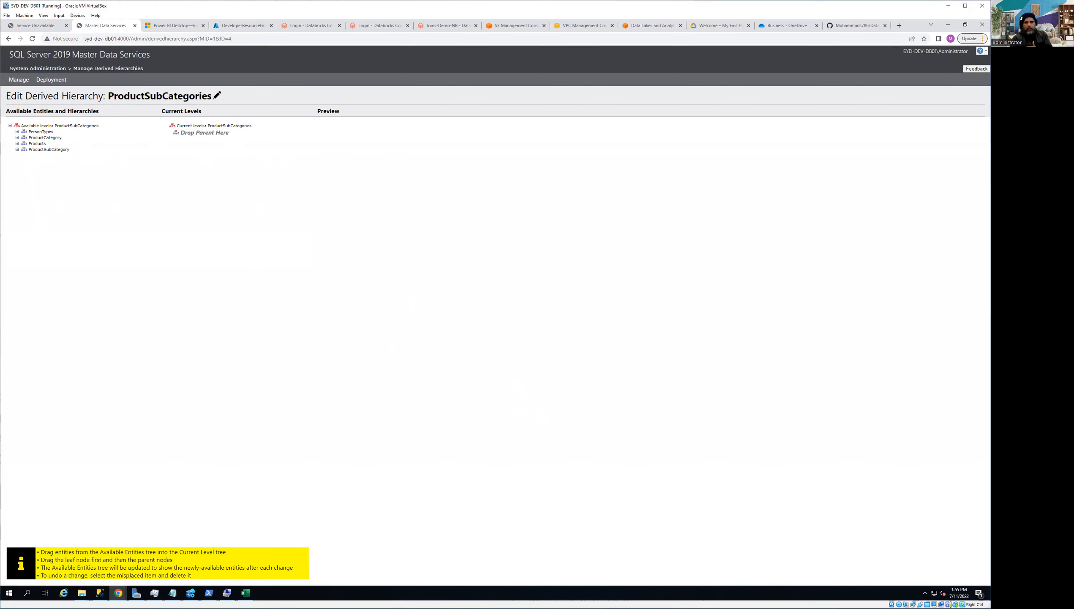
{"action": "left_click_drag", "start_coordinate": [37, 144], "coordinate": [215, 134]}
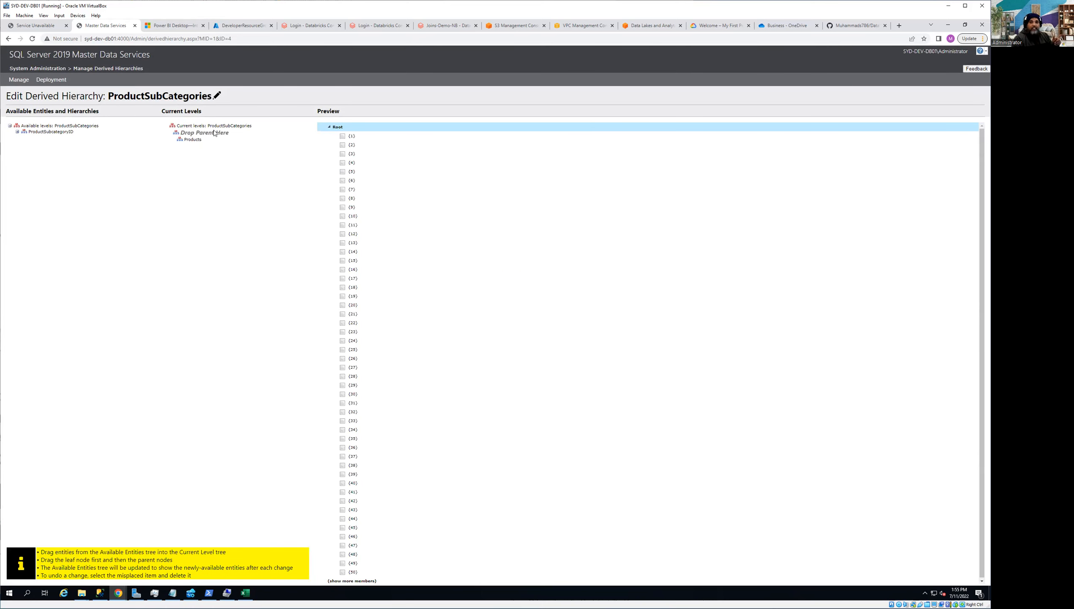
{"action": "left_click_drag", "start_coordinate": [51, 132], "coordinate": [194, 136]}
{"action": "left_click", "coordinate": [73, 133]}
{"action": "left_click", "coordinate": [196, 141]}
{"action": "left_click_drag", "start_coordinate": [47, 135], "coordinate": [194, 140]}
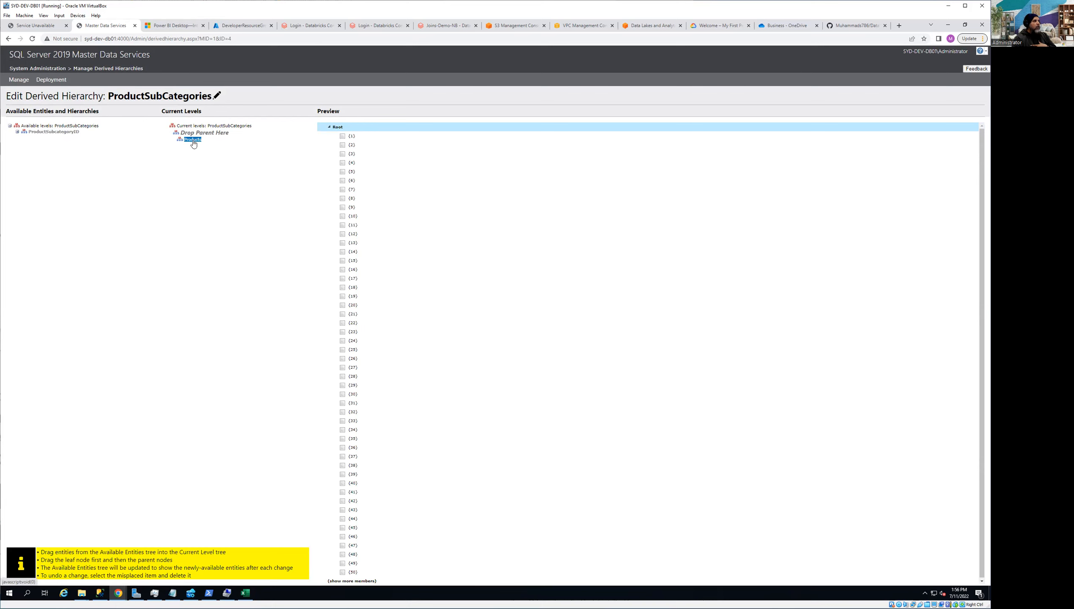
{"action": "left_click_drag", "start_coordinate": [48, 133], "coordinate": [202, 134]}
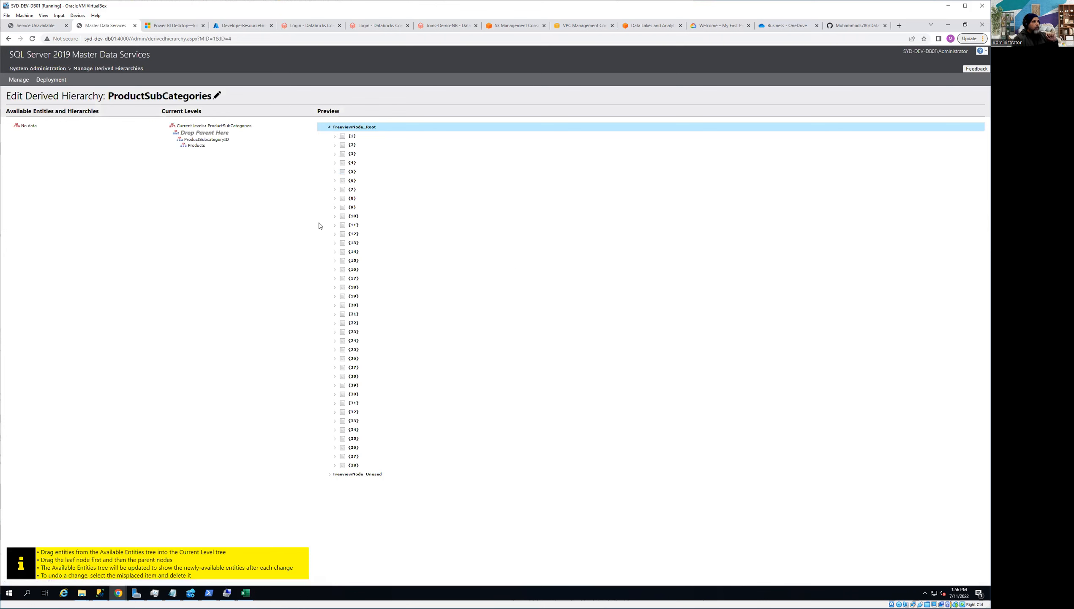
Step: Expand subcategories 1 and 2 in the hierarchy preview and examine the products grouped under them
{"action": "left_click", "coordinate": [334, 137]}
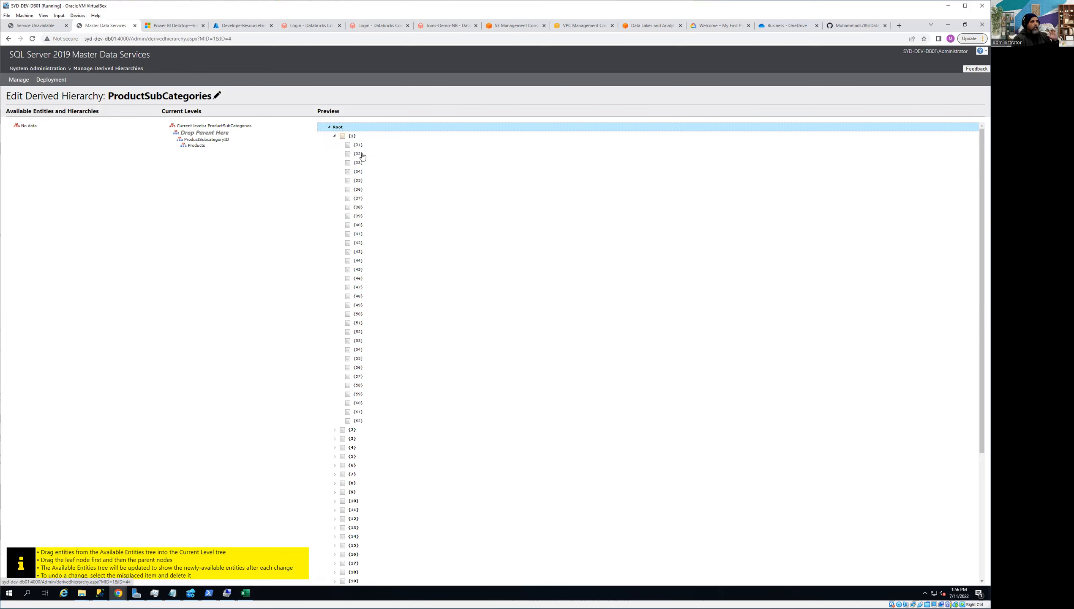
{"action": "left_click", "coordinate": [334, 429]}
{"action": "scroll", "coordinate": [358, 443], "scroll_direction": "down", "scroll_amount": 3}
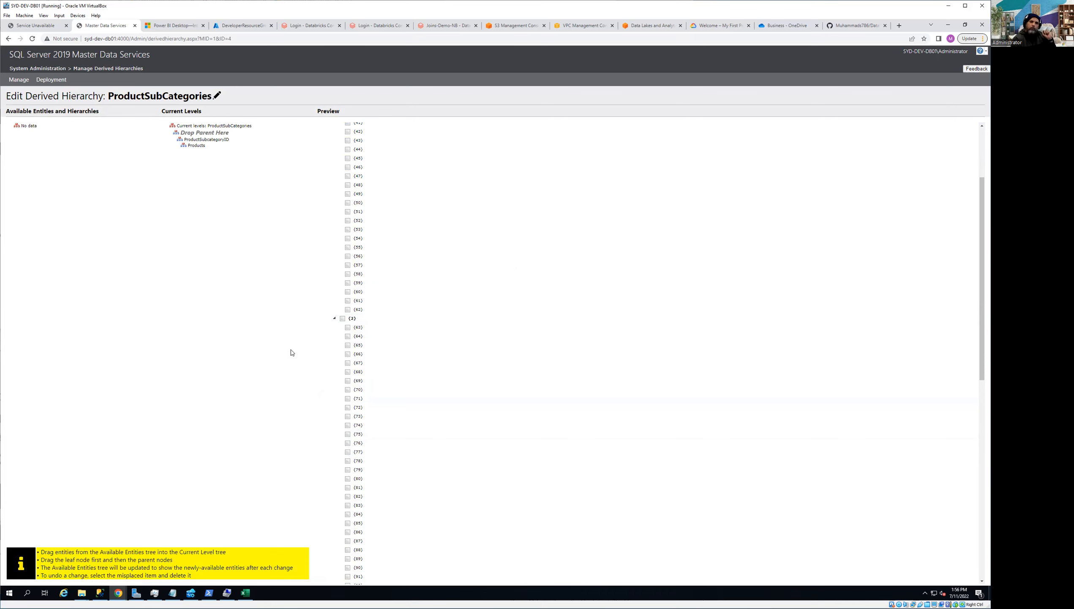
{"action": "scroll", "coordinate": [340, 327], "scroll_direction": "up", "scroll_amount": 3}
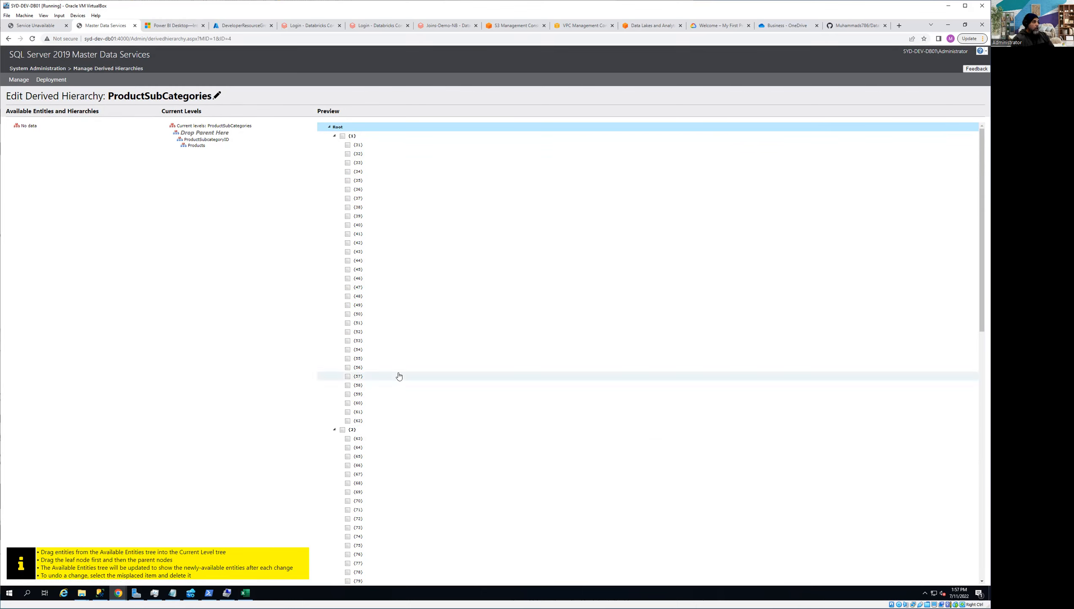
{"action": "scroll", "coordinate": [399, 376], "scroll_direction": "down", "scroll_amount": 4}
{"action": "scroll", "coordinate": [399, 377], "scroll_direction": "down", "scroll_amount": 5}
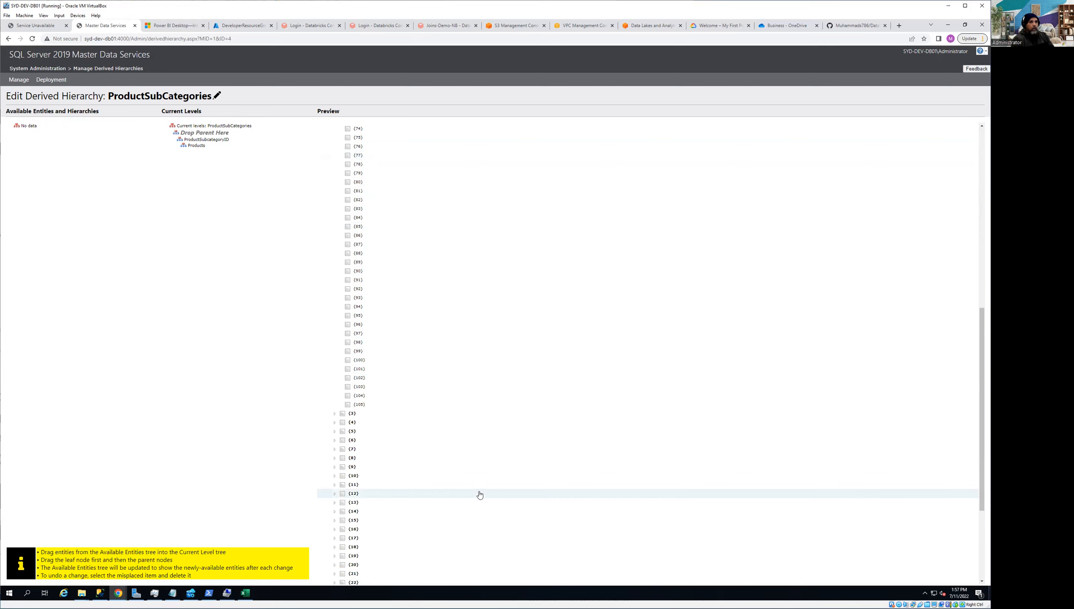
{"action": "scroll", "coordinate": [480, 495], "scroll_direction": "up", "scroll_amount": 9}
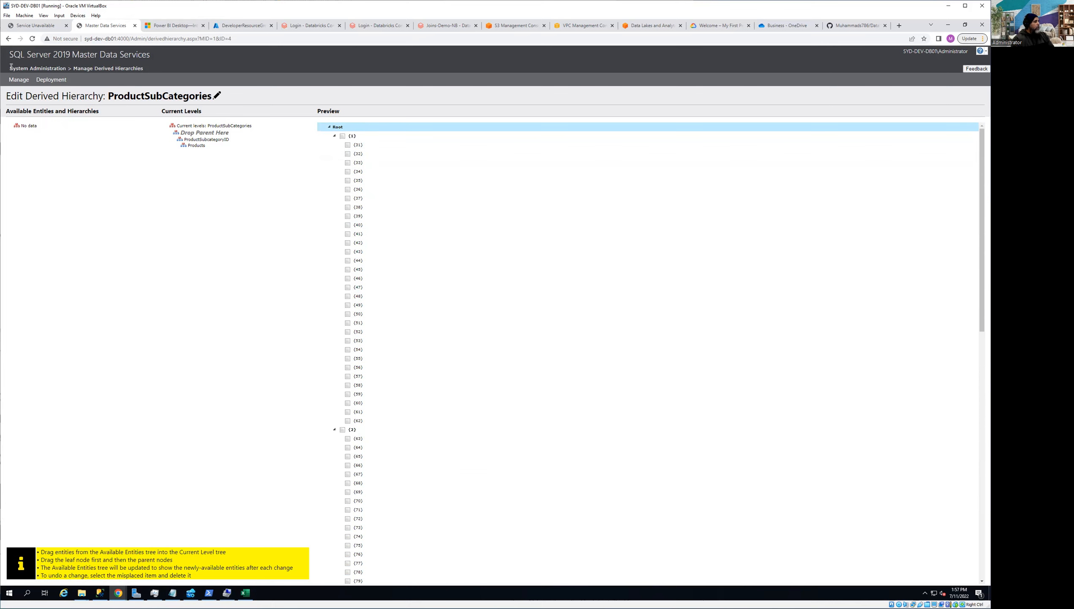
{"action": "left_click", "coordinate": [18, 83]}
{"action": "left_click", "coordinate": [50, 81]}
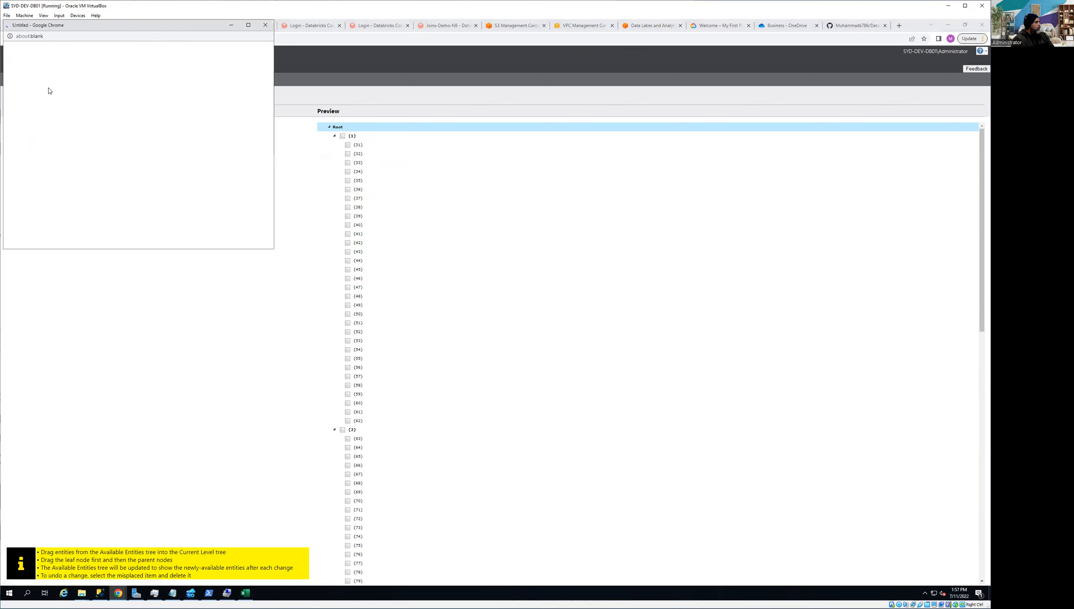
{"action": "left_click_drag", "start_coordinate": [165, 29], "coordinate": [548, 145]}
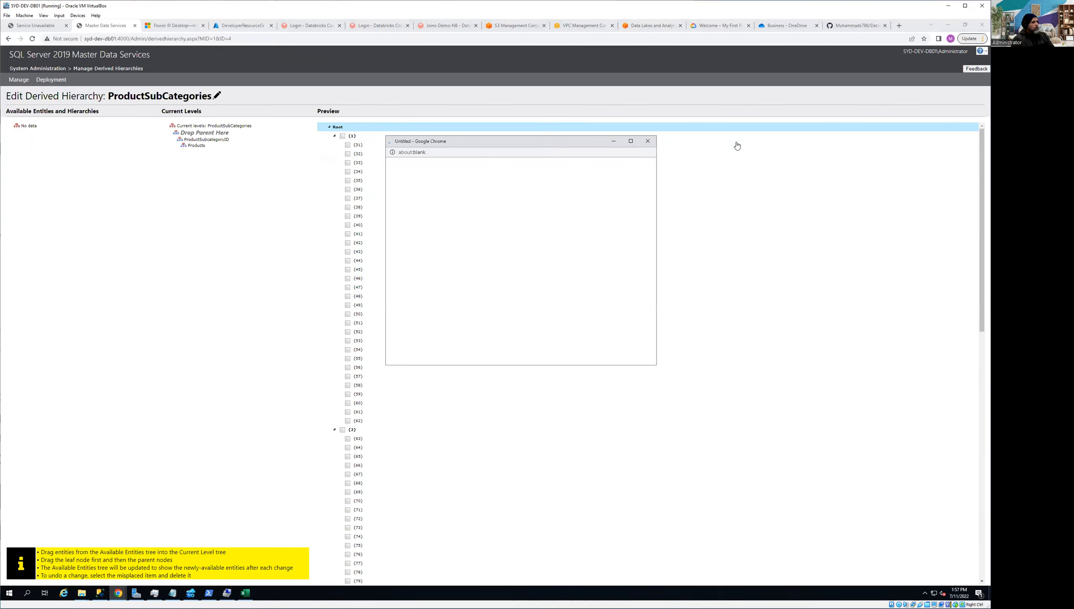
{"action": "left_click", "coordinate": [647, 141]}
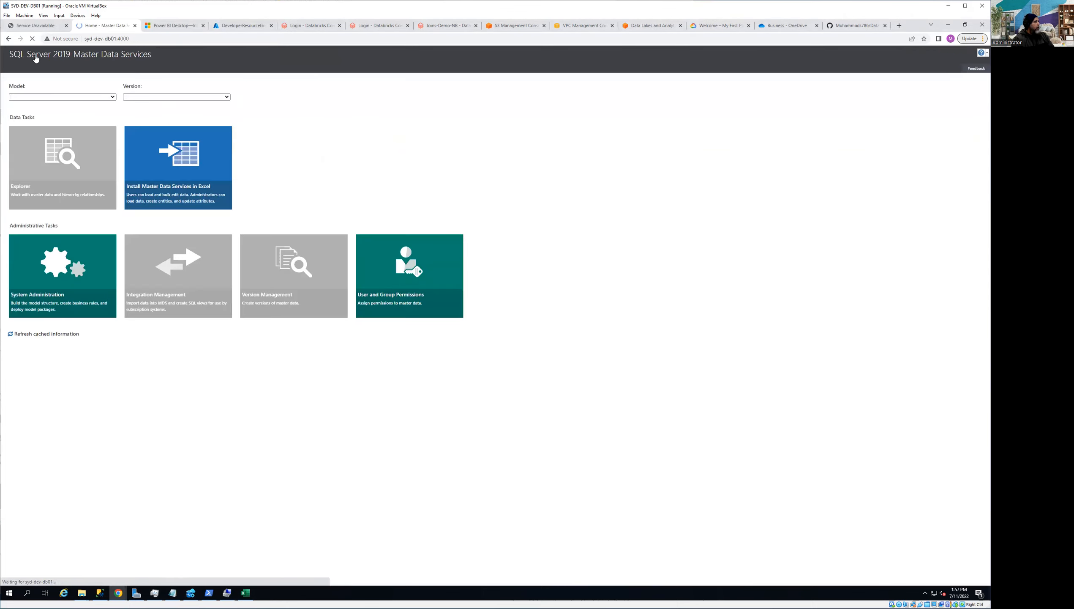
Step: Open the derived ProductSubCategories hierarchy in the Explorer for the ANALYTICAL_MDS model, VERSION_1
{"action": "left_click", "coordinate": [52, 152]}
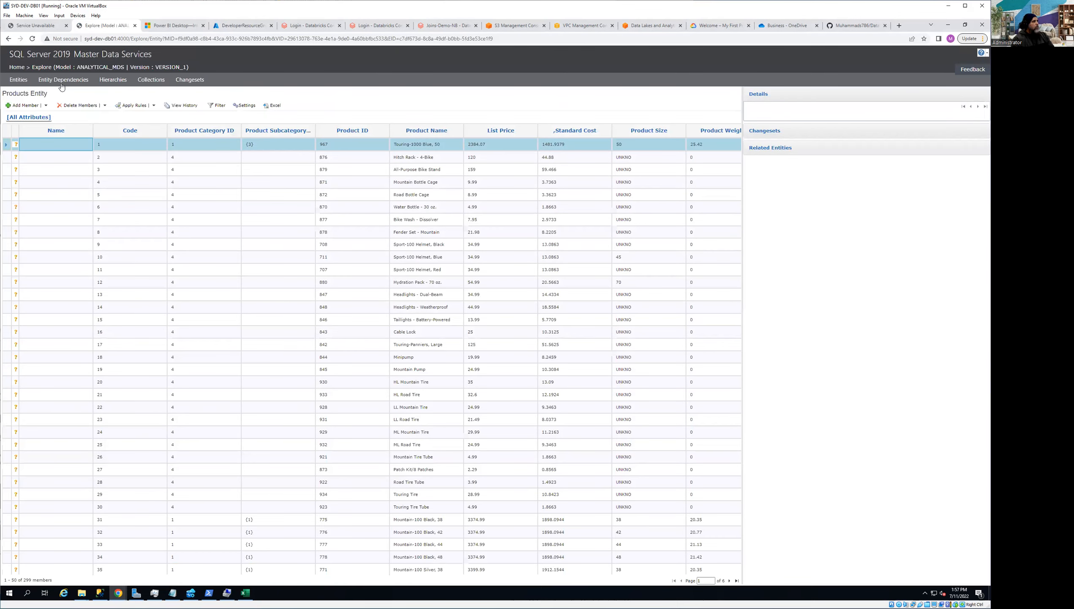
{"action": "mouse_move", "coordinate": [106, 86]}
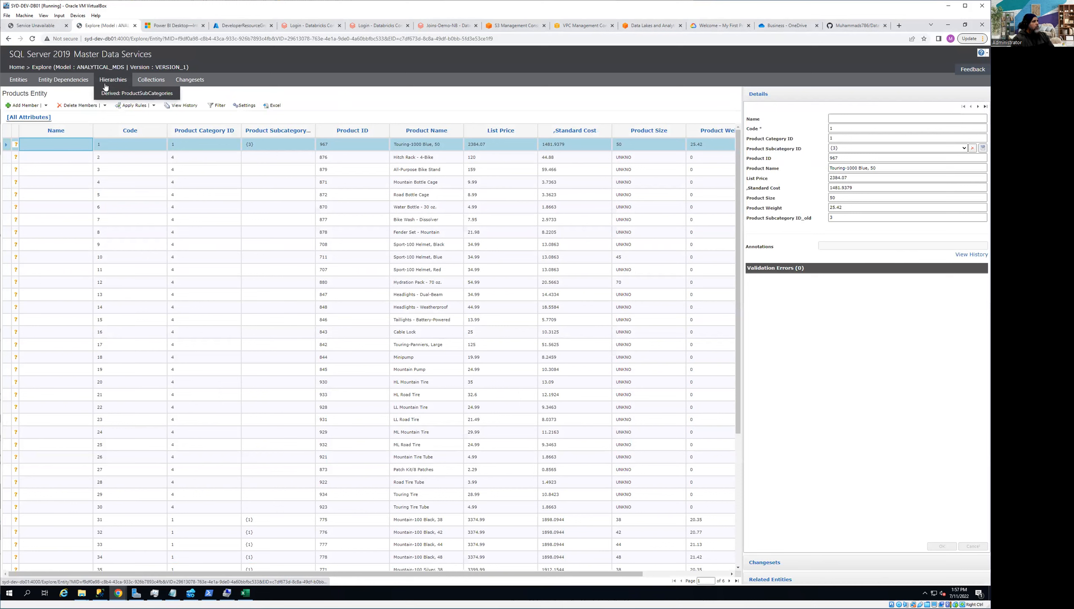
{"action": "left_click", "coordinate": [145, 93]}
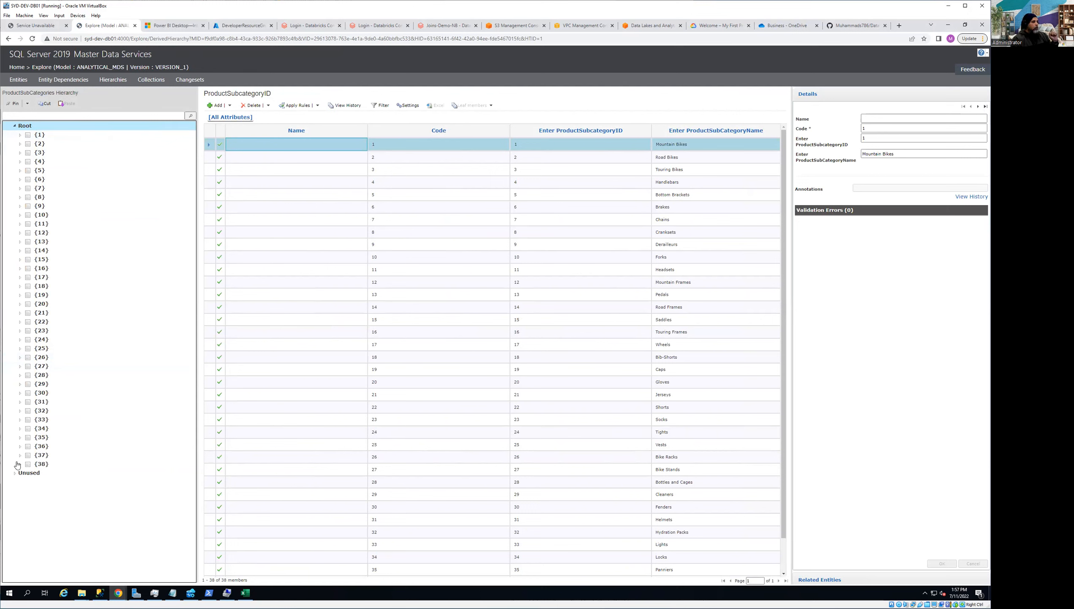
Step: Expand the Unused node and its ProductSubcategoryID level to examine the products that have no subcategory assigned
{"action": "left_click", "coordinate": [13, 474]}
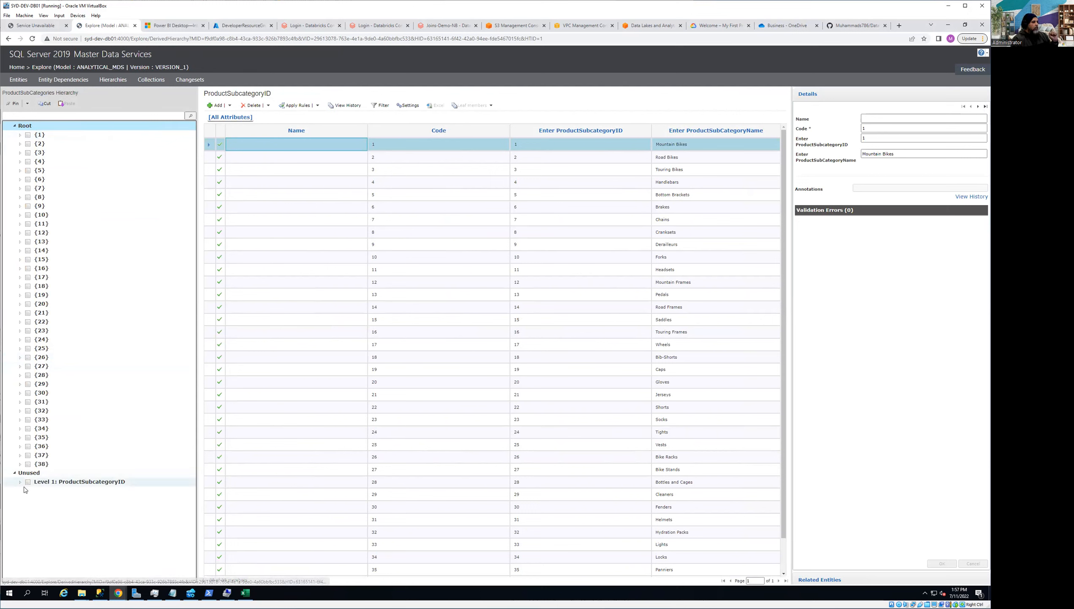
{"action": "left_click", "coordinate": [19, 482]}
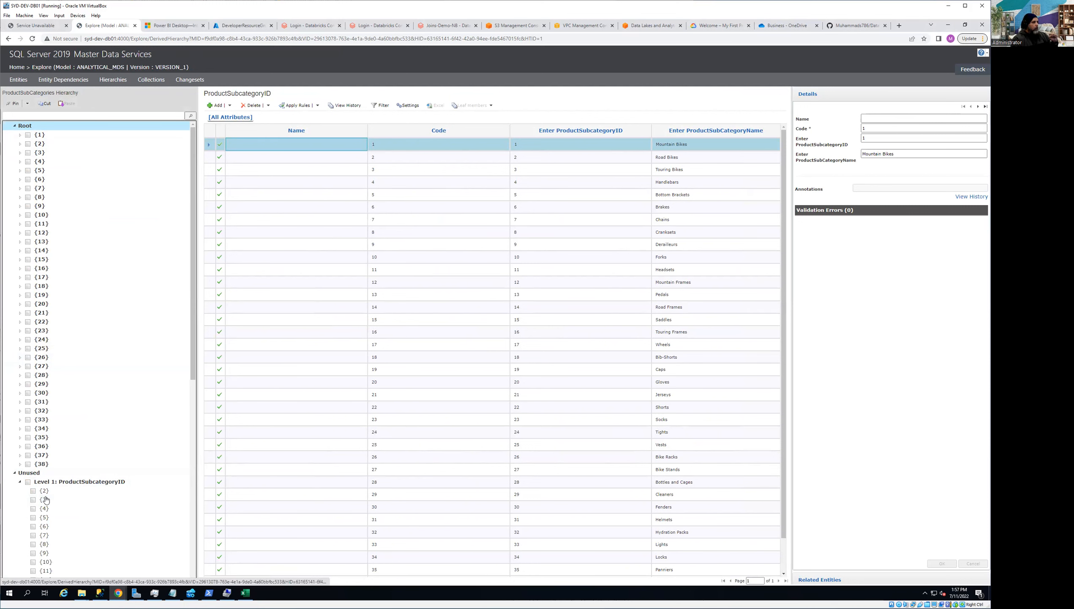
{"action": "left_click", "coordinate": [45, 493]}
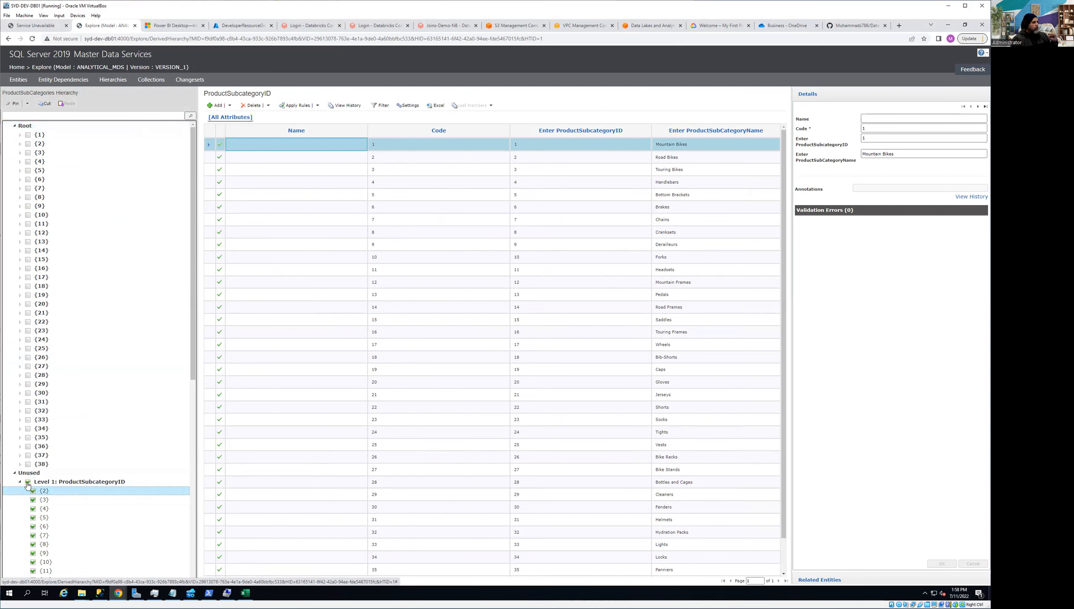
{"action": "left_click", "coordinate": [62, 482]}
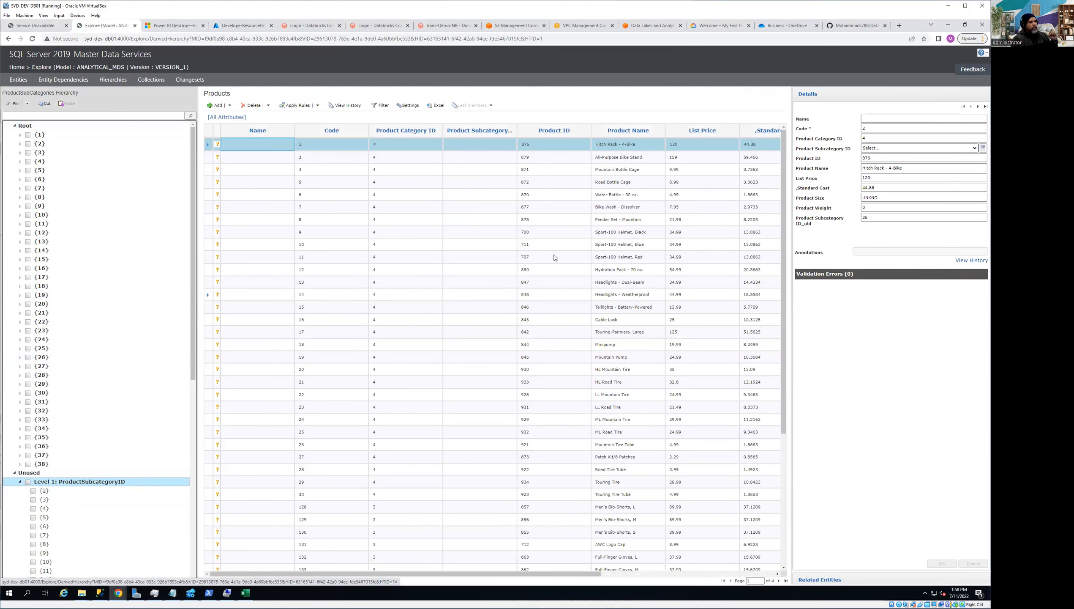
Step: Examine the products grouped under subcategories 1 and 2 in the ProductSubCategories hierarchy
{"action": "left_click", "coordinate": [39, 136]}
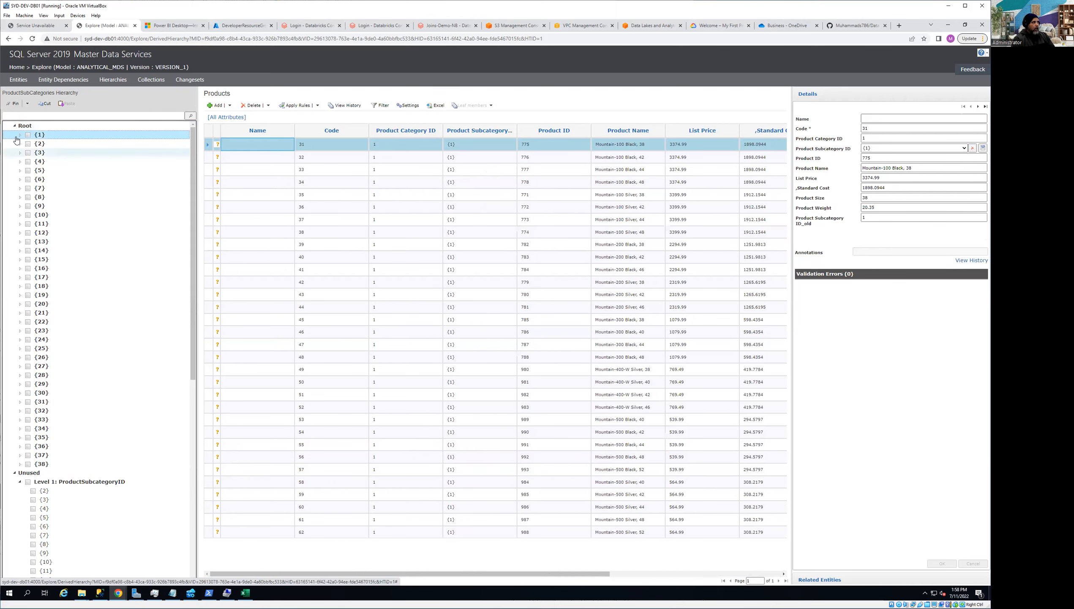
{"action": "left_click", "coordinate": [39, 144]}
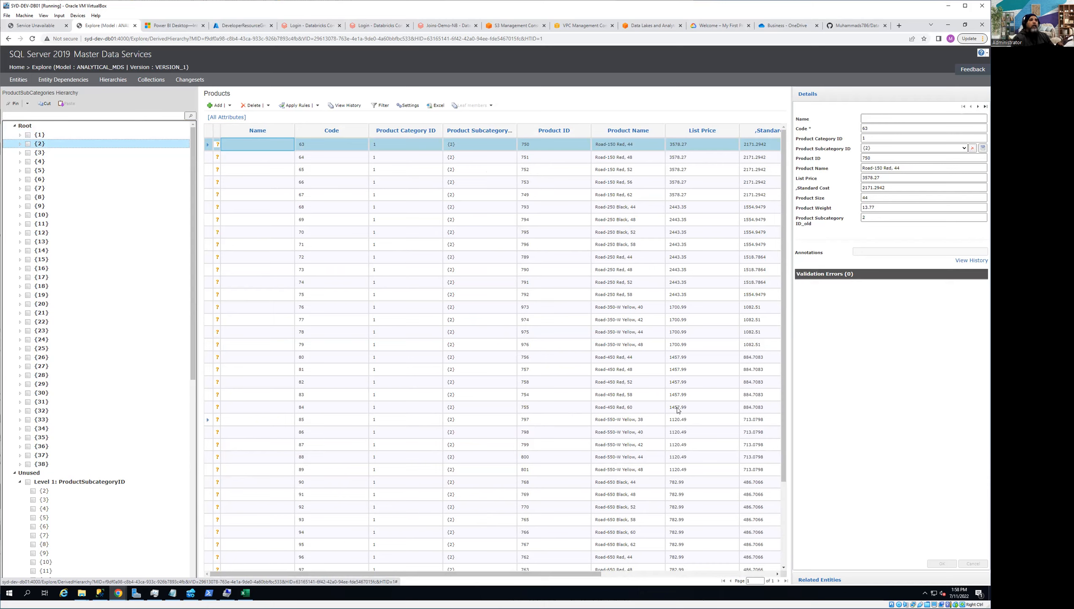
{"action": "scroll", "coordinate": [660, 447], "scroll_direction": "down", "scroll_amount": 3}
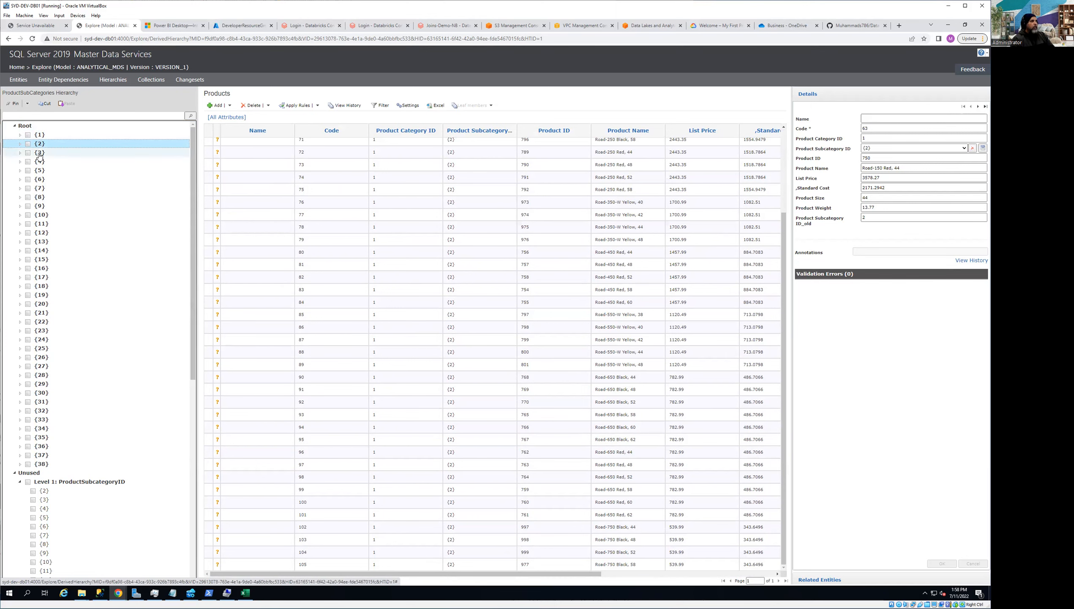
{"action": "left_click", "coordinate": [44, 136]}
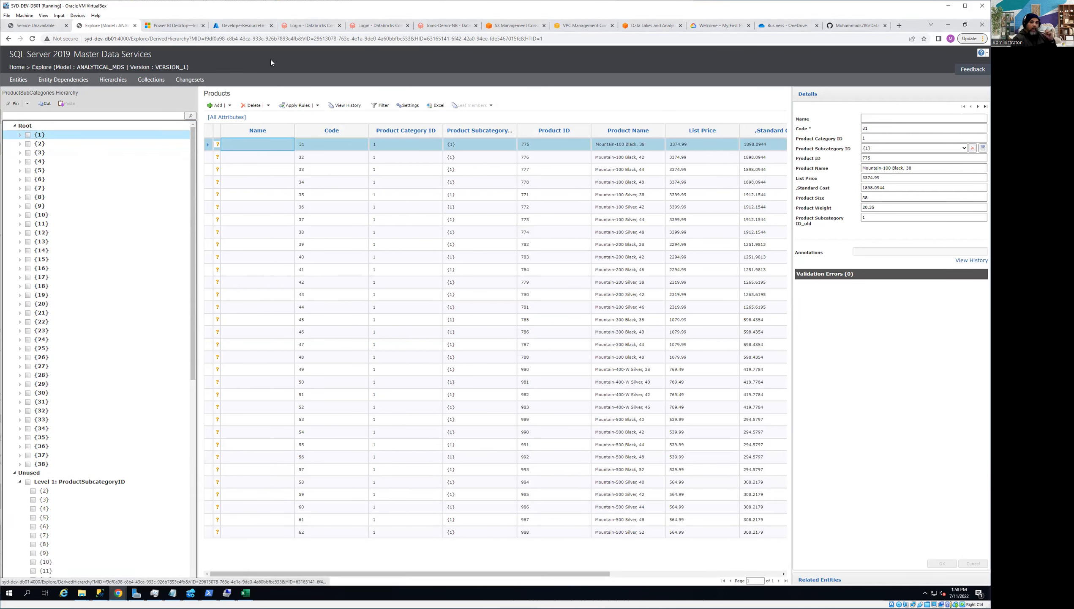
Step: Add the group SYD-DEV-DB01\Sales in the group permissions and save it with the Explorer function assigned
{"action": "left_click", "coordinate": [17, 67]}
{"action": "left_click", "coordinate": [395, 286]}
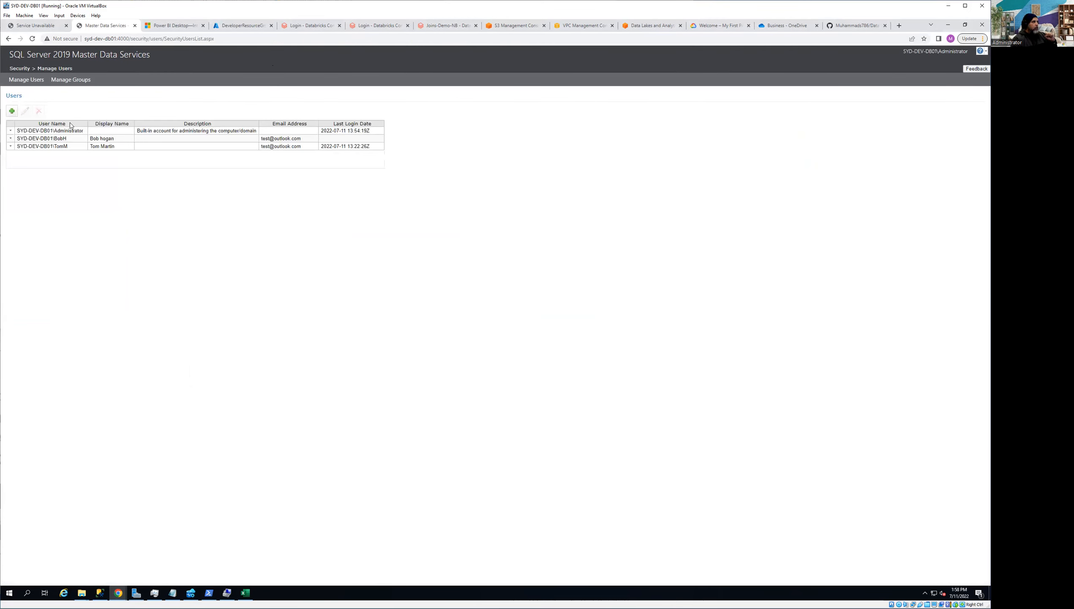
{"action": "left_click", "coordinate": [81, 80]}
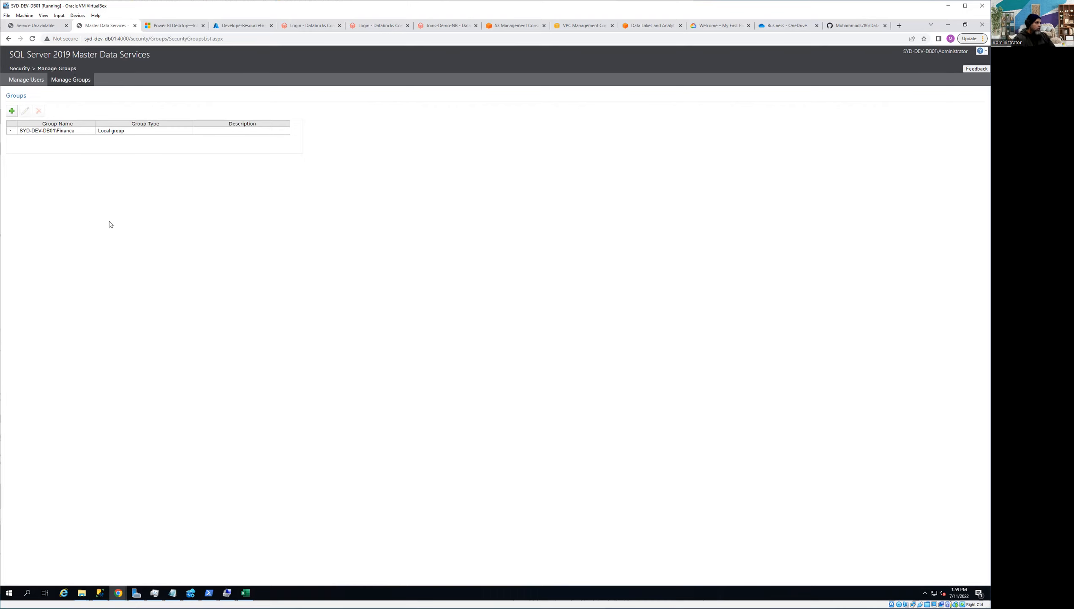
{"action": "left_click", "coordinate": [12, 110]}
{"action": "left_click", "coordinate": [396, 99]}
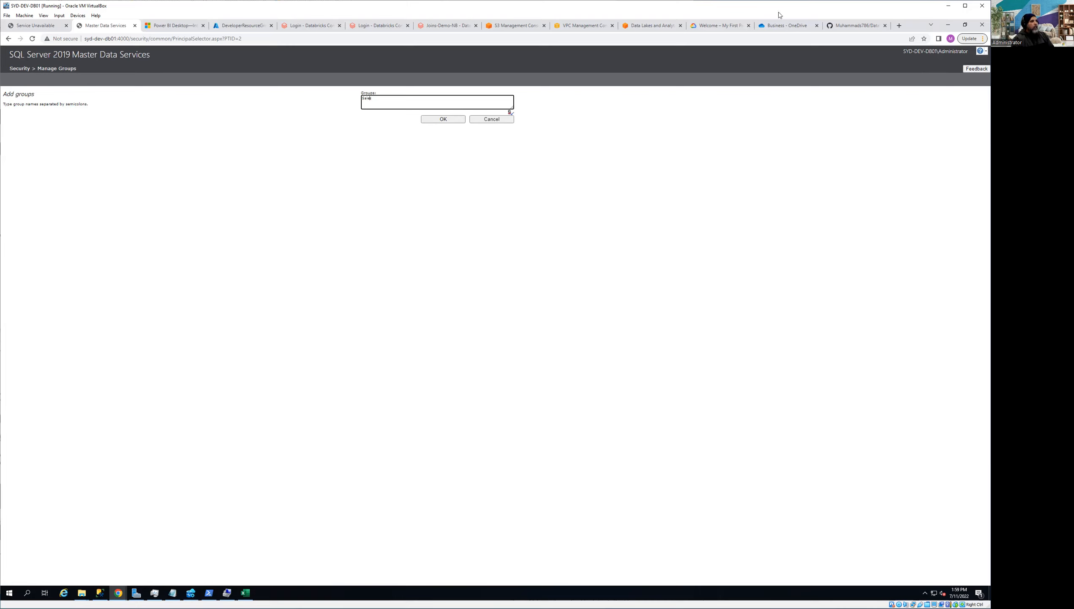
{"action": "left_click", "coordinate": [510, 112]}
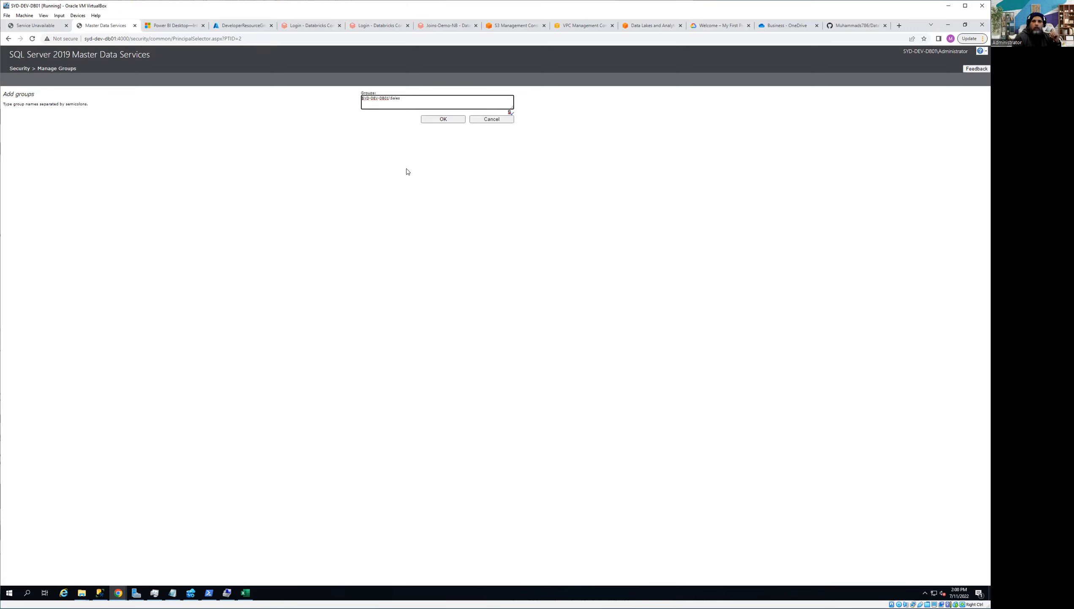
{"action": "left_click", "coordinate": [425, 120]}
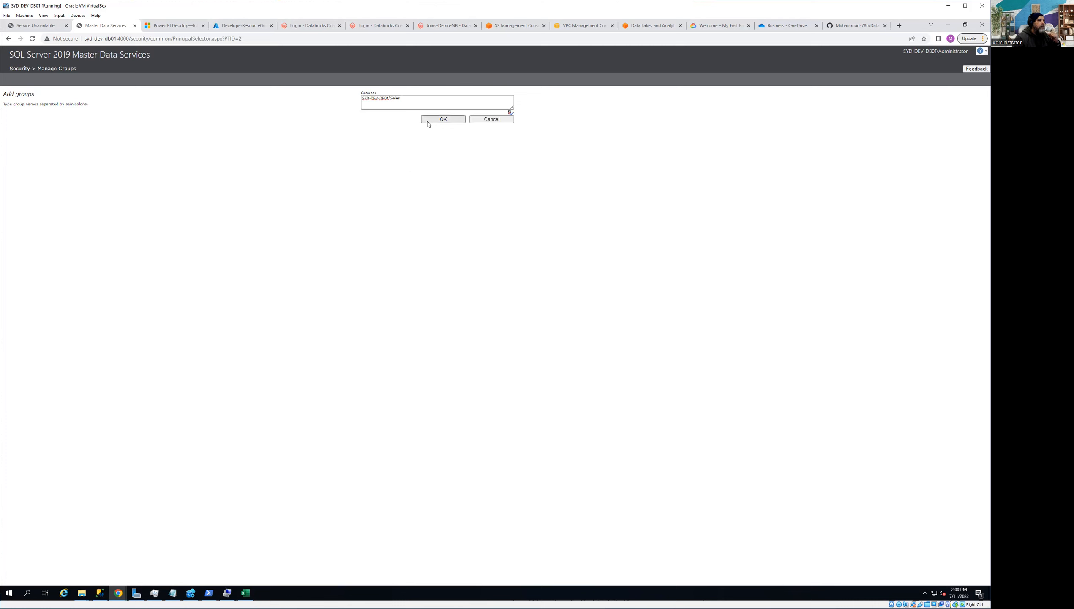
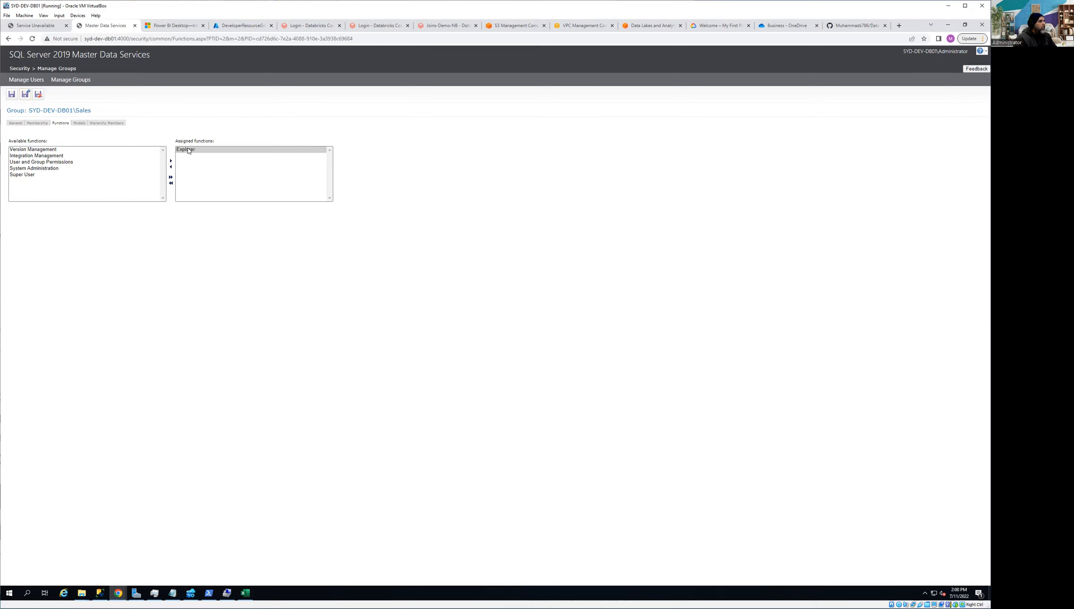
{"action": "left_click", "coordinate": [25, 94]}
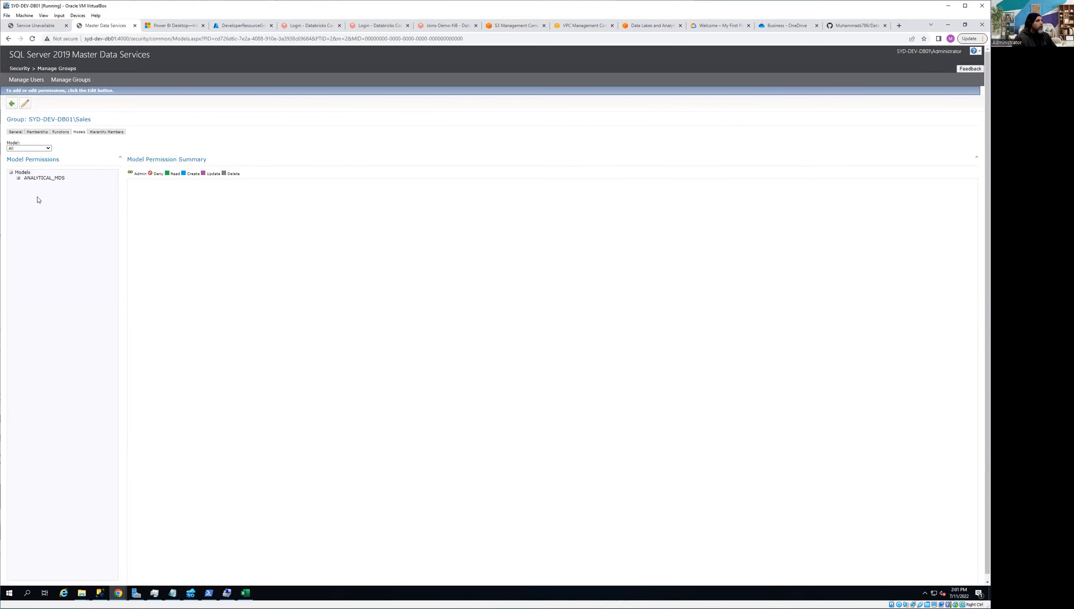
Step: Open the Sales group's hierarchy member permissions for the derived ProductSubCategories hierarchy of ANALYTICAL_MDS, VERSION_1, for editing
{"action": "left_click", "coordinate": [107, 134]}
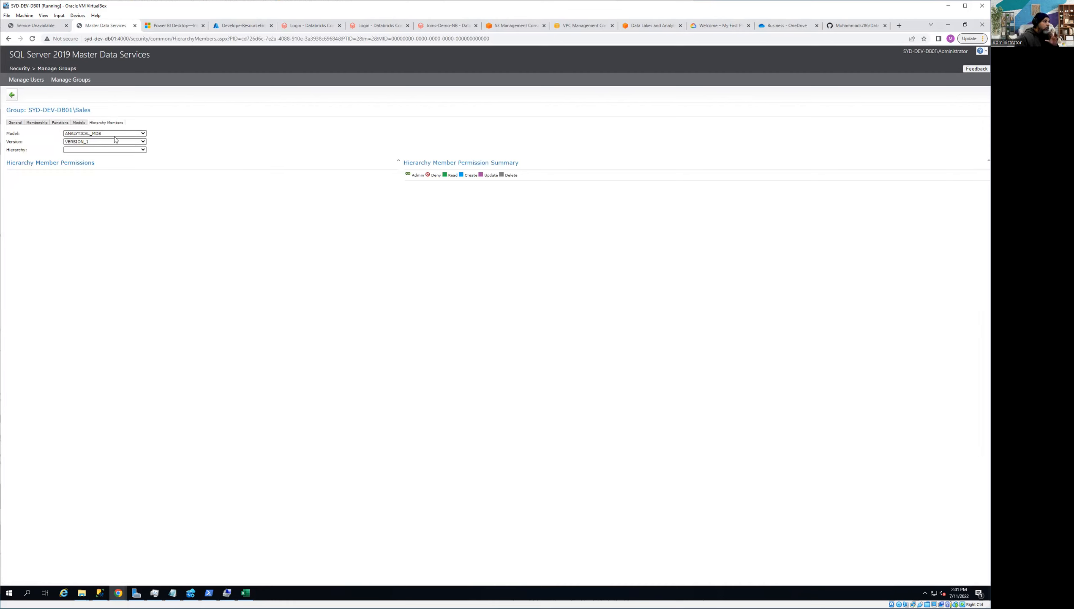
{"action": "left_click", "coordinate": [136, 149]}
{"action": "left_click", "coordinate": [134, 161]}
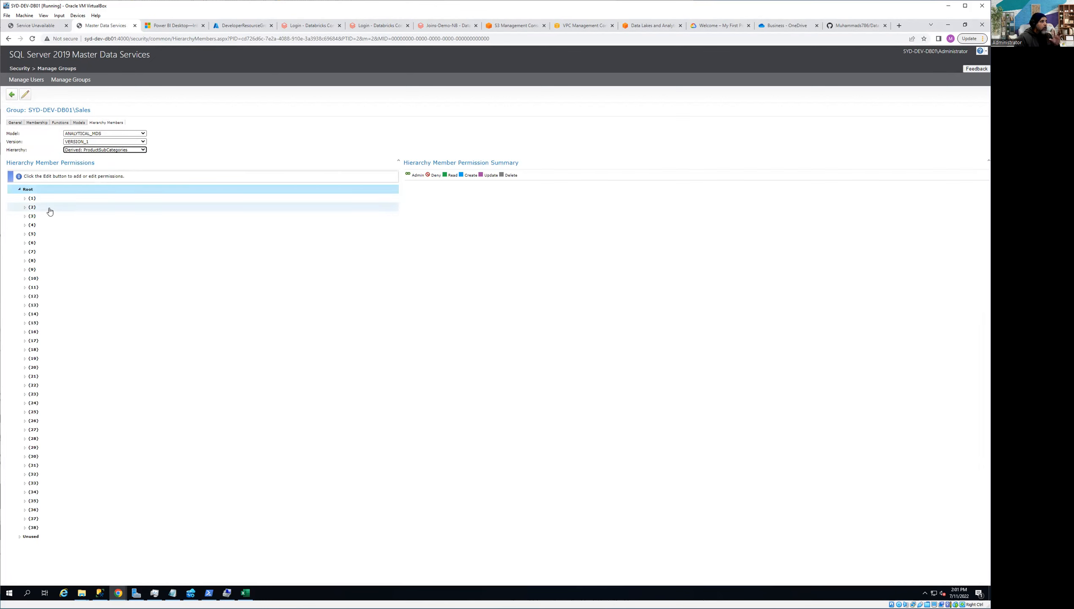
{"action": "left_click", "coordinate": [25, 94]}
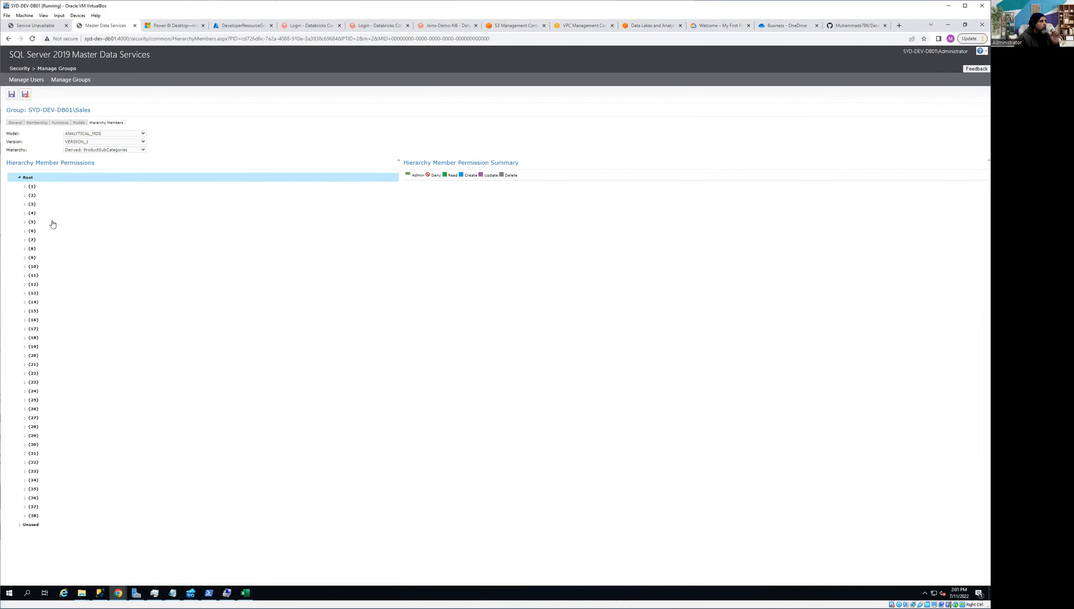
Step: Grant the Sales group Read access to subcategory member 1 of the hierarchy
{"action": "left_click", "coordinate": [25, 187]}
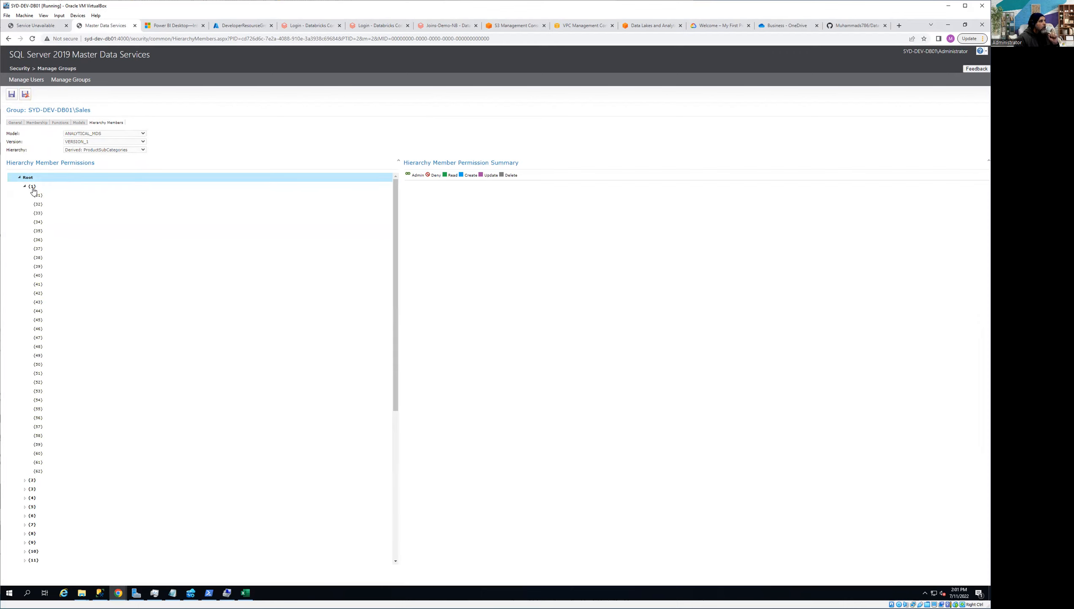
{"action": "left_click", "coordinate": [33, 188]}
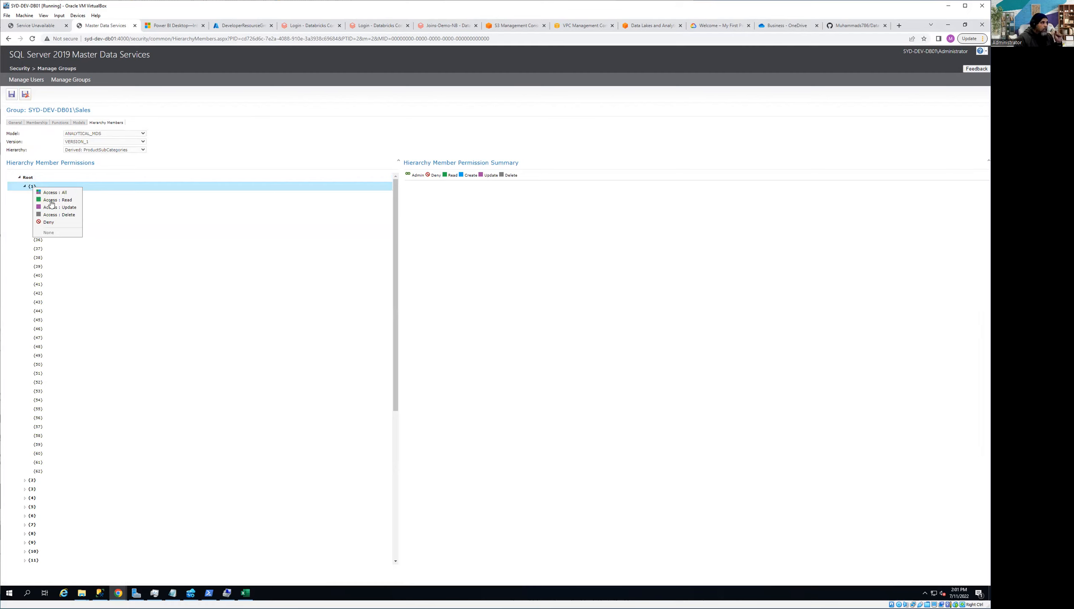
{"action": "left_click", "coordinate": [25, 188]}
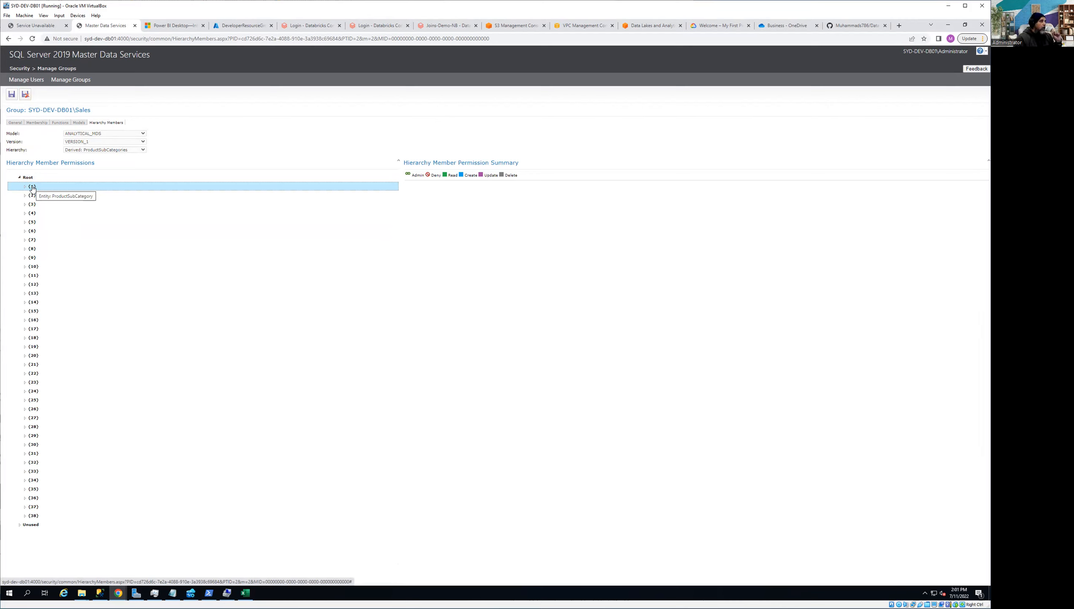
{"action": "right_click", "coordinate": [32, 188]}
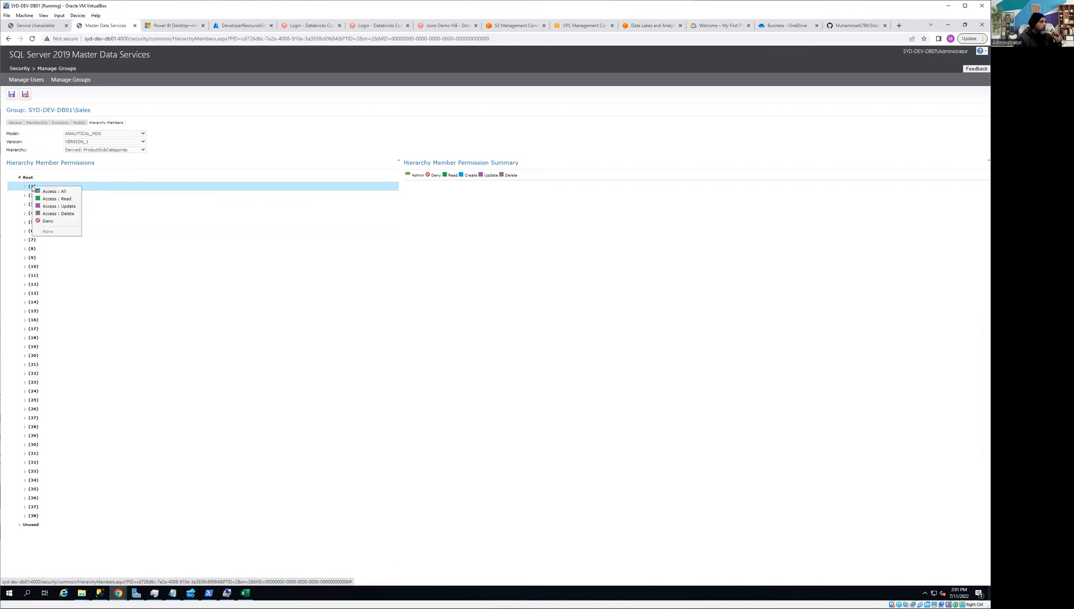
{"action": "left_click", "coordinate": [59, 199]}
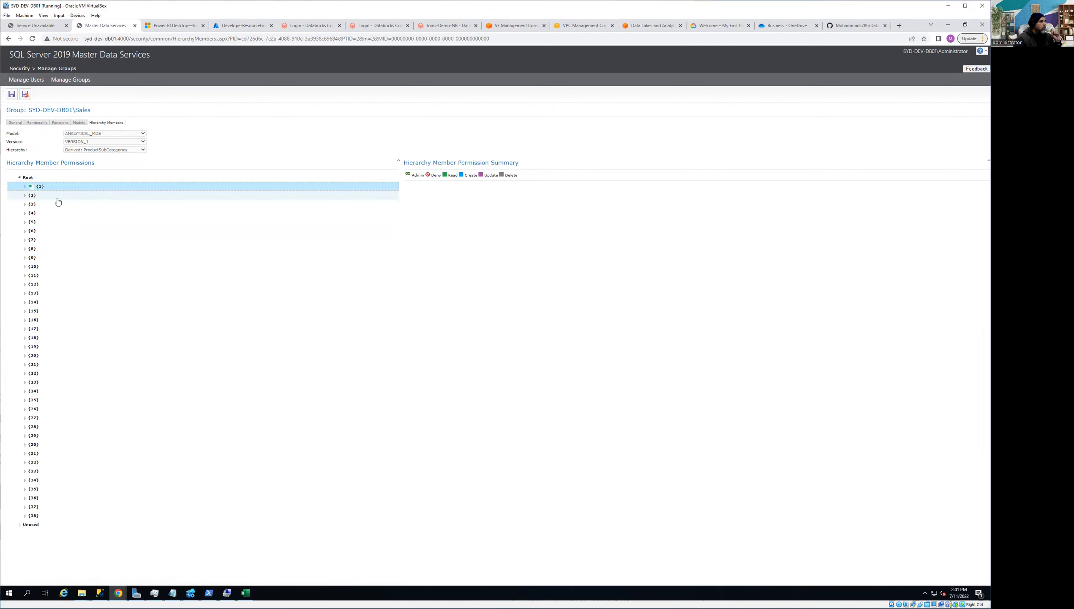
Step: Grant the Sales group Read access to subcategory member 2 and save the hierarchy member permissions
{"action": "left_click", "coordinate": [29, 187]}
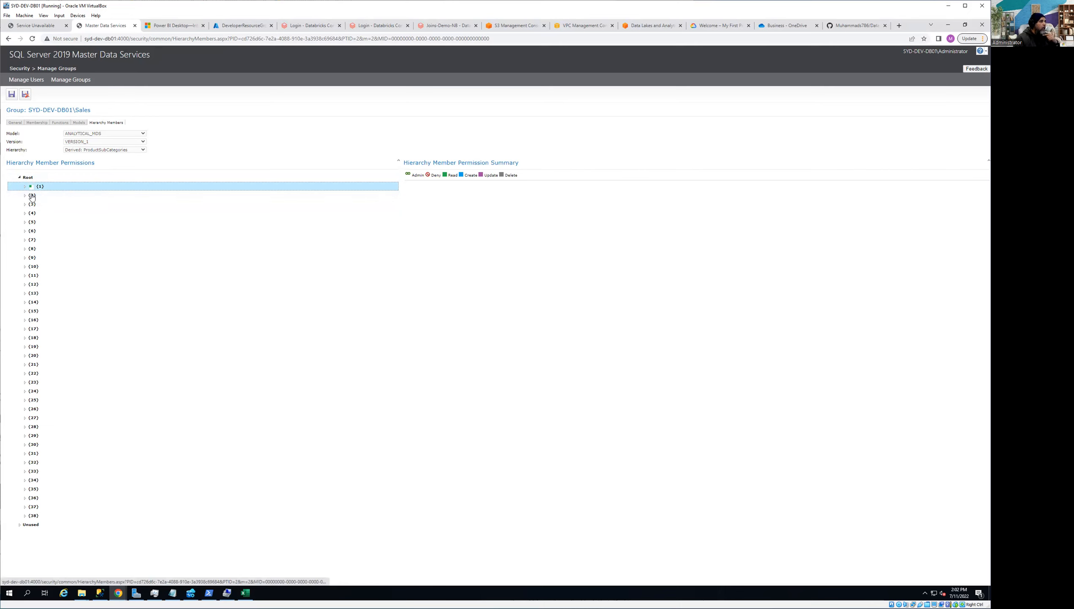
{"action": "left_click", "coordinate": [32, 195]}
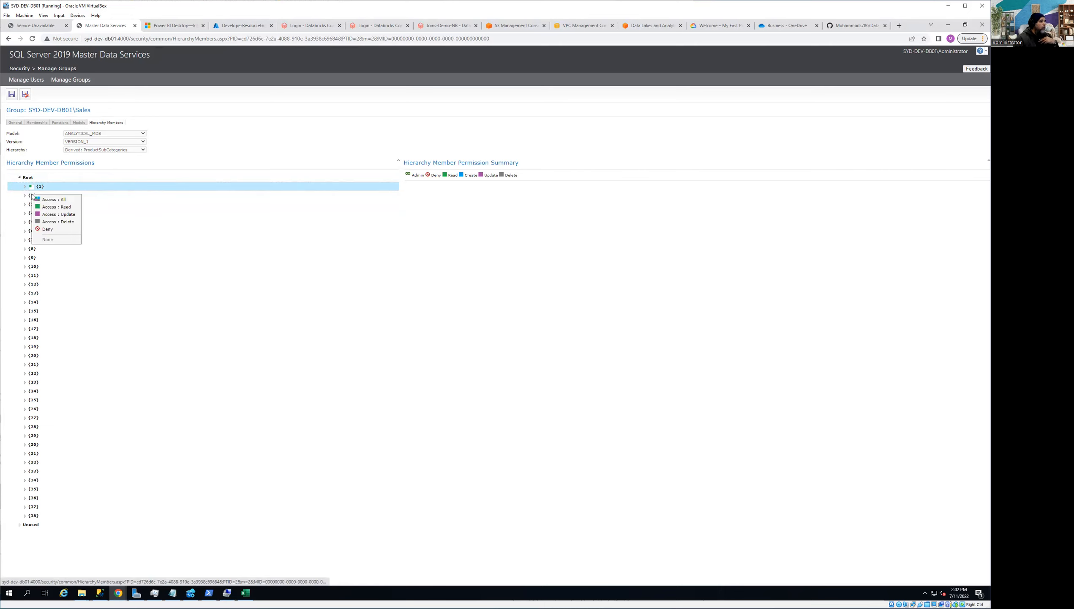
{"action": "left_click", "coordinate": [56, 207]}
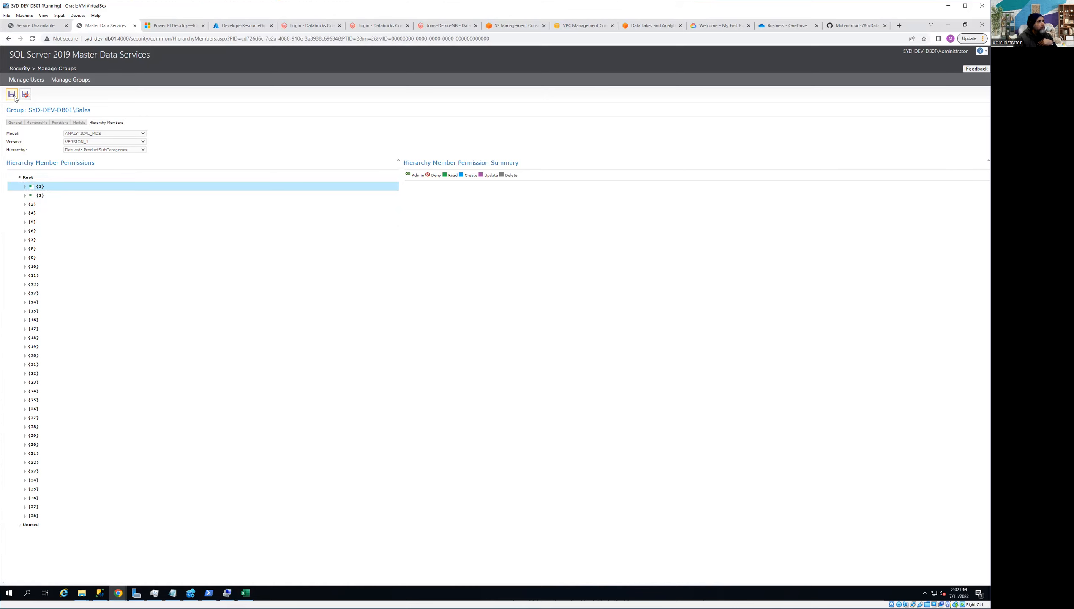
{"action": "left_click", "coordinate": [11, 94]}
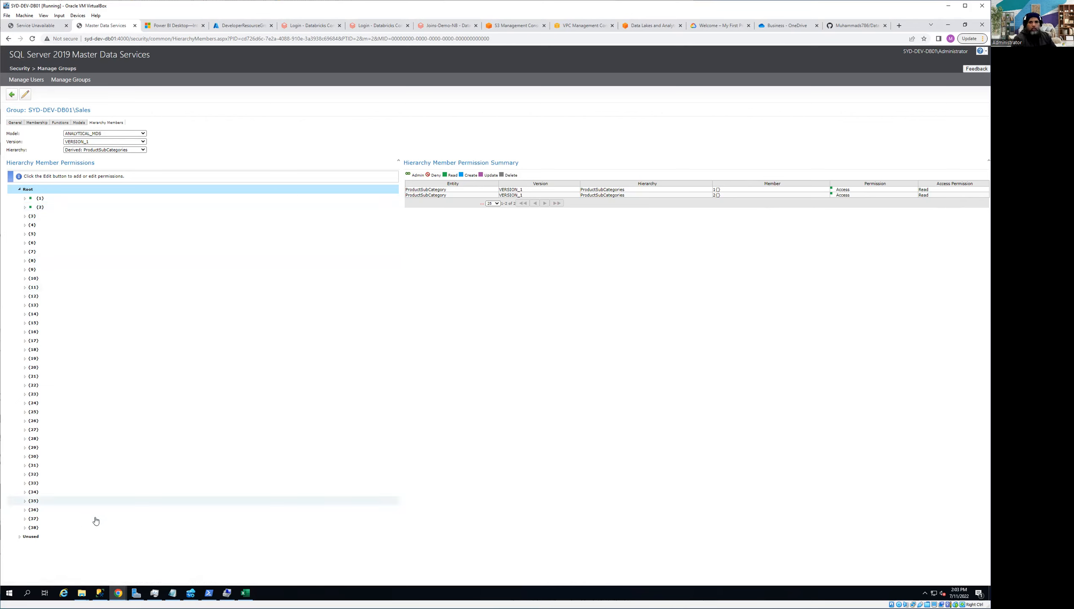
Step: Close the browser window in which Master Data Services is open as the previous test user
{"action": "mouse_move", "coordinate": [118, 592]}
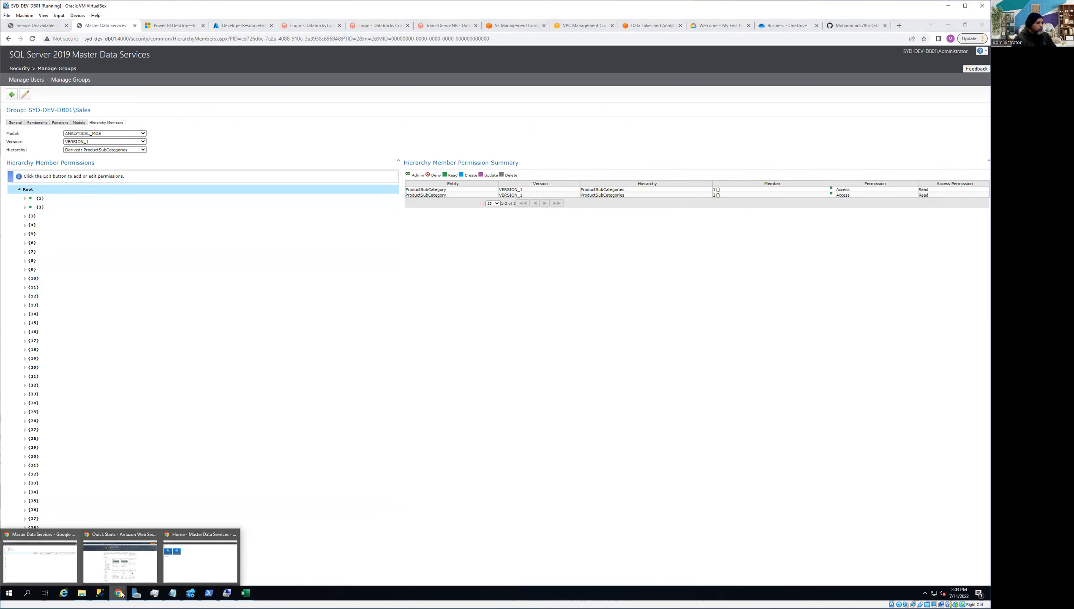
{"action": "left_click", "coordinate": [218, 576]}
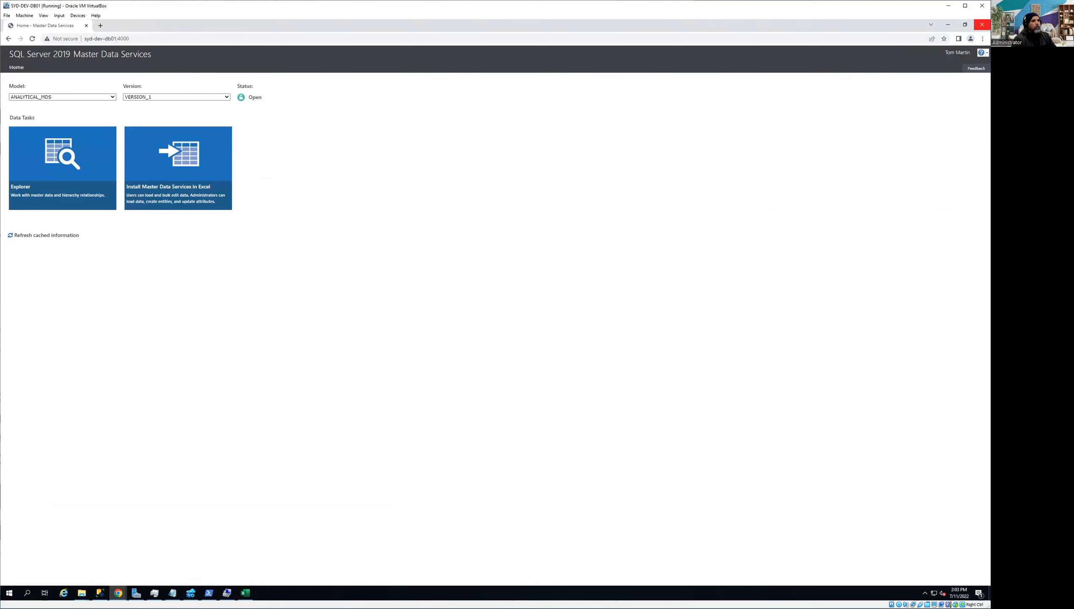
{"action": "left_click", "coordinate": [982, 24]}
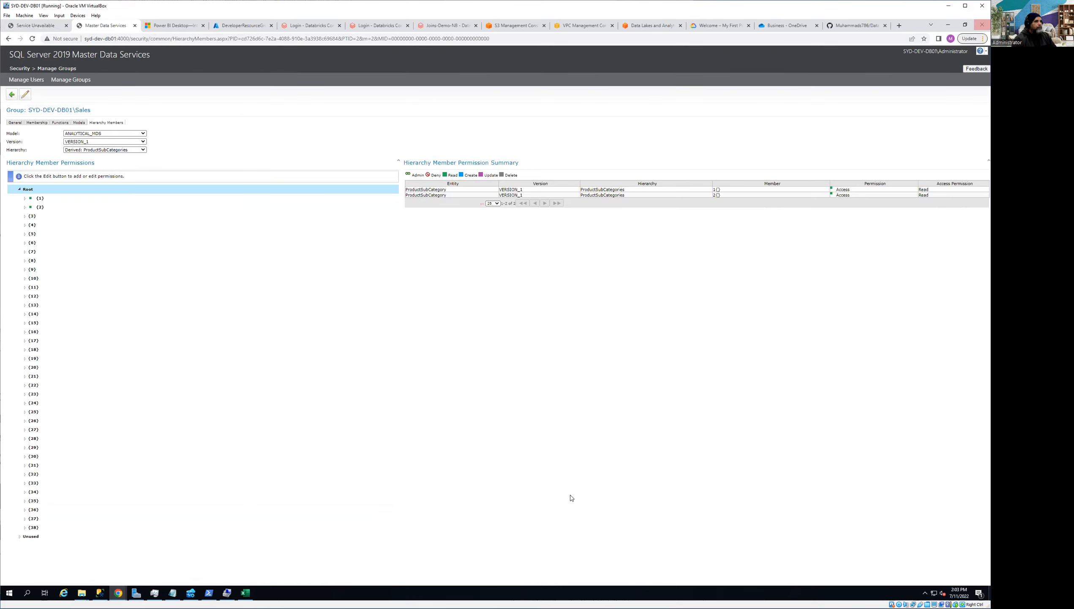
Step: Launch Google Chrome as a different user, entering the other test user's local account name and password
{"action": "left_click", "coordinate": [9, 593]}
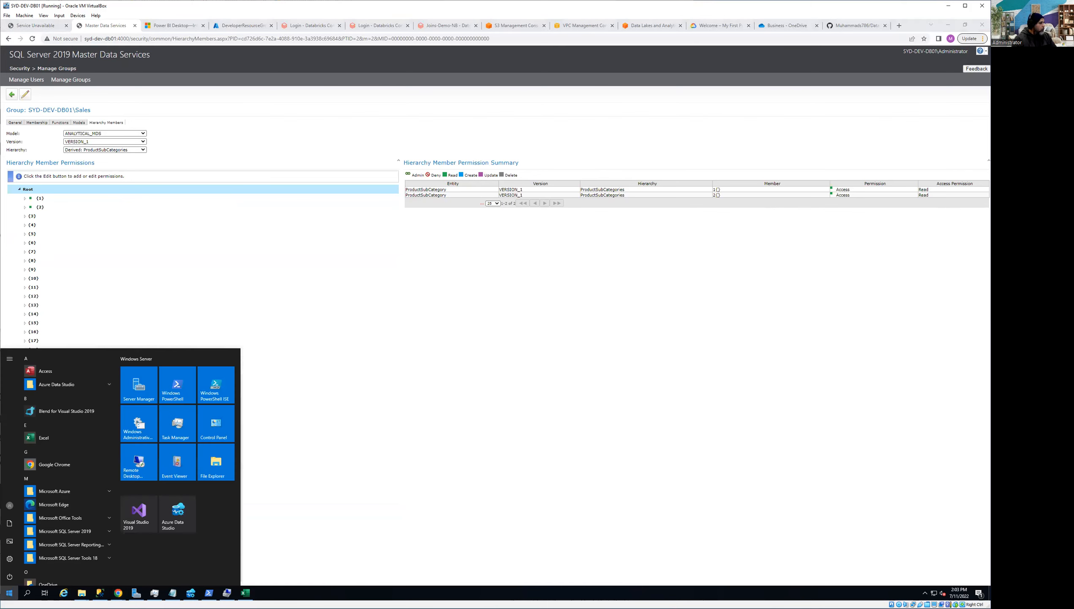
{"action": "right_click", "coordinate": [58, 468]}
{"action": "mouse_move", "coordinate": [137, 286]}
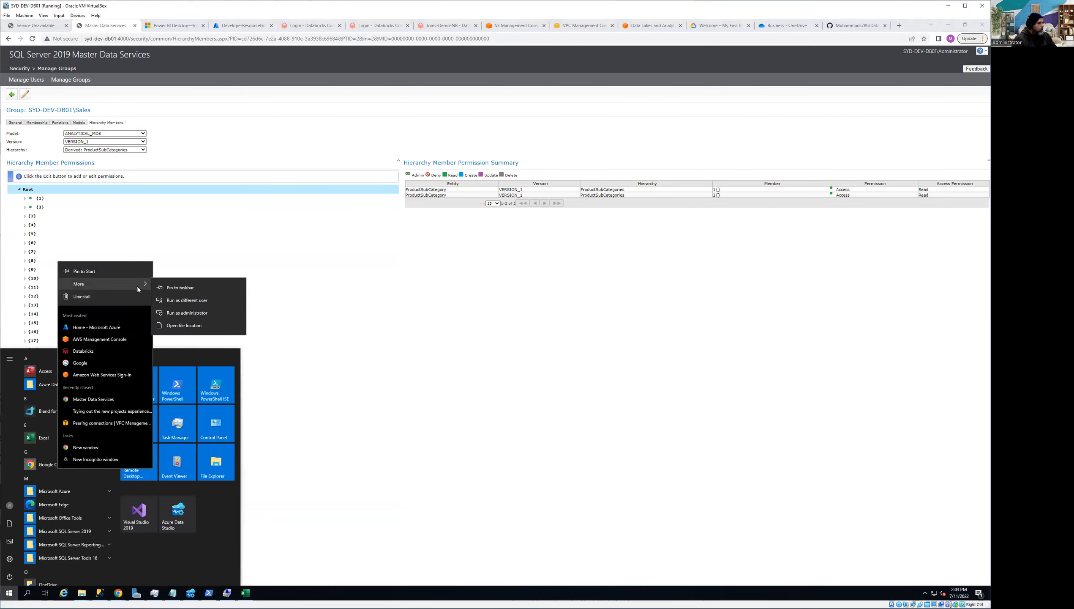
{"action": "left_click", "coordinate": [220, 301]}
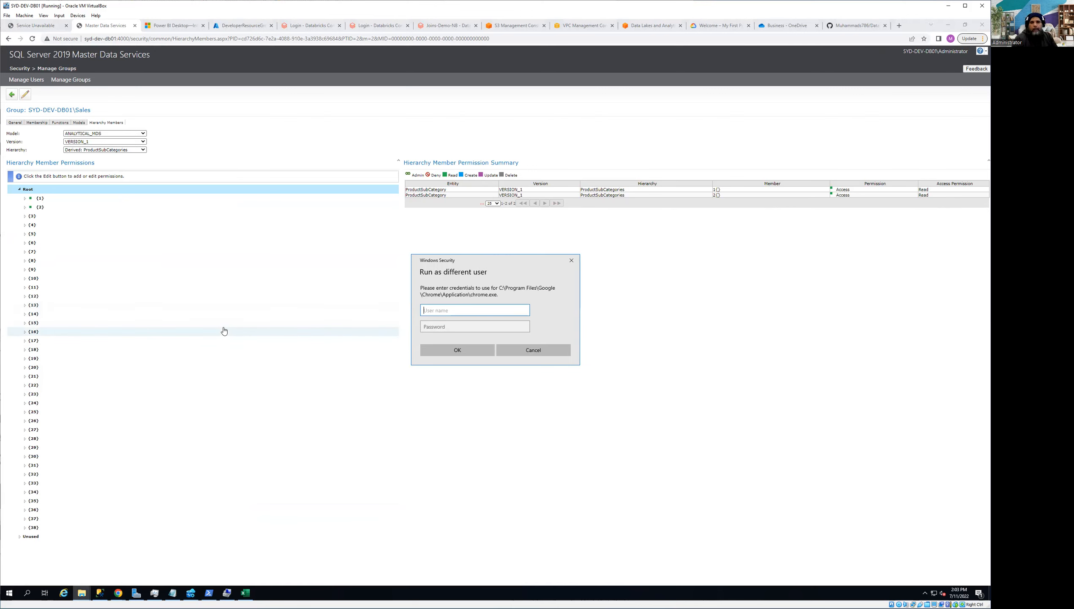
{"action": "type", "text": ".Bob"}
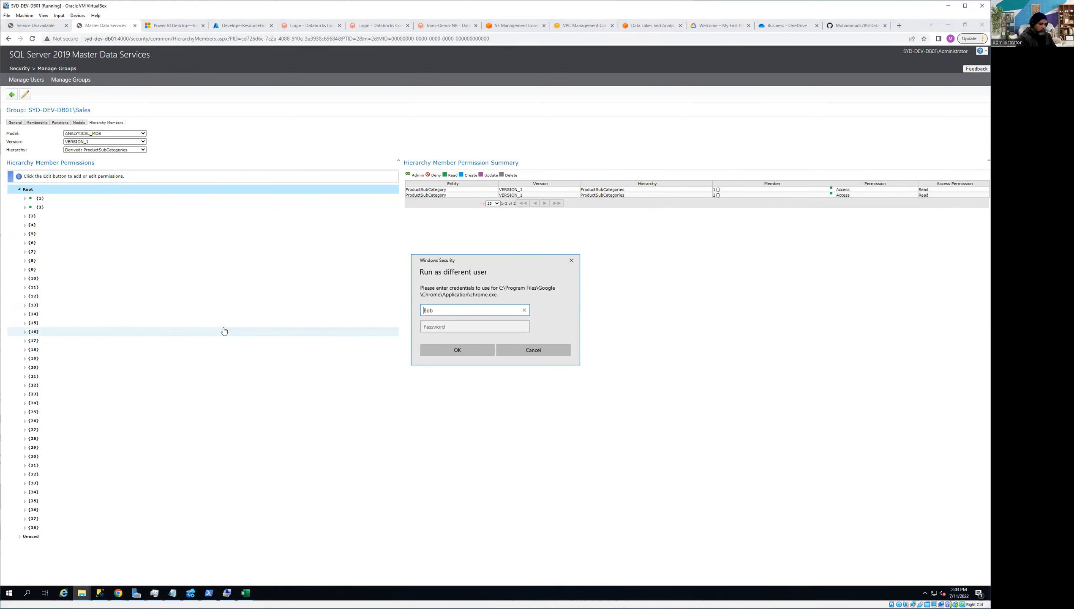
{"action": "type", "text": ".\\"}
{"action": "type", "text": "H"}
{"action": "key", "text": "Tab"}
{"action": "type", "text": "*****"}
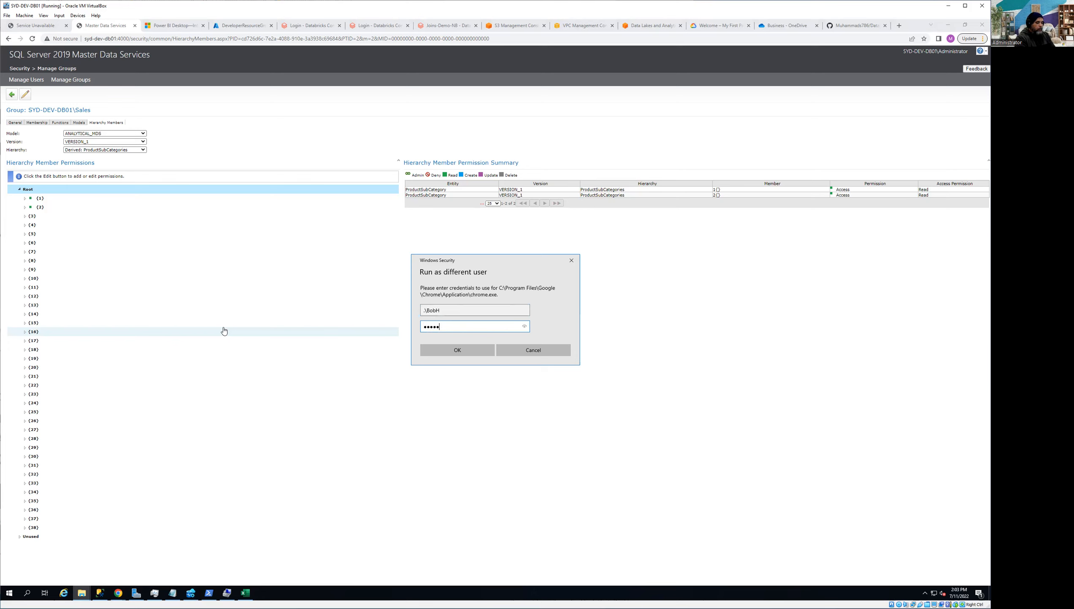
{"action": "type", "text": "******"}
{"action": "key", "text": "Return"}
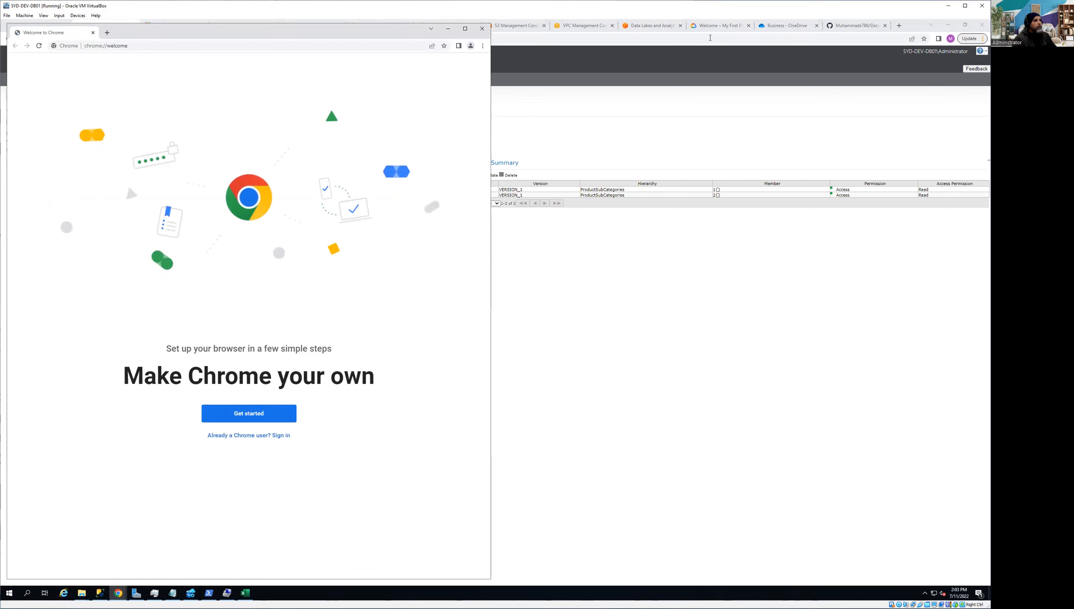
Step: Copy the site address syd-dev-db01:4000 from the administrator's window, open it in the test user's Chrome window and maximize that window
{"action": "left_click", "coordinate": [710, 38]}
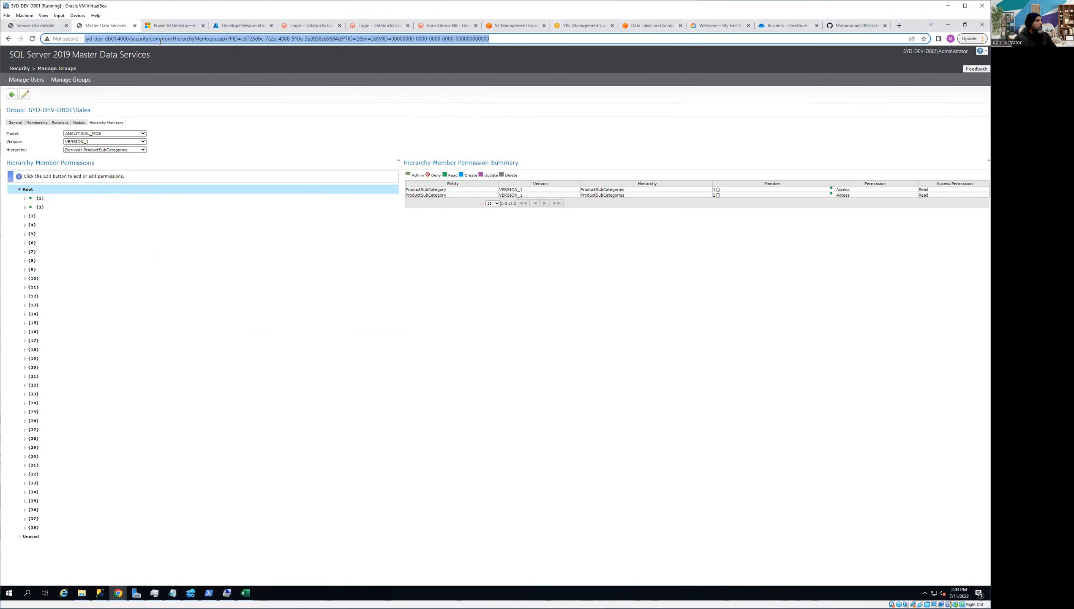
{"action": "left_click", "coordinate": [130, 39]}
{"action": "key", "text": "shift+Home"}
{"action": "key", "text": "ctrl+c"}
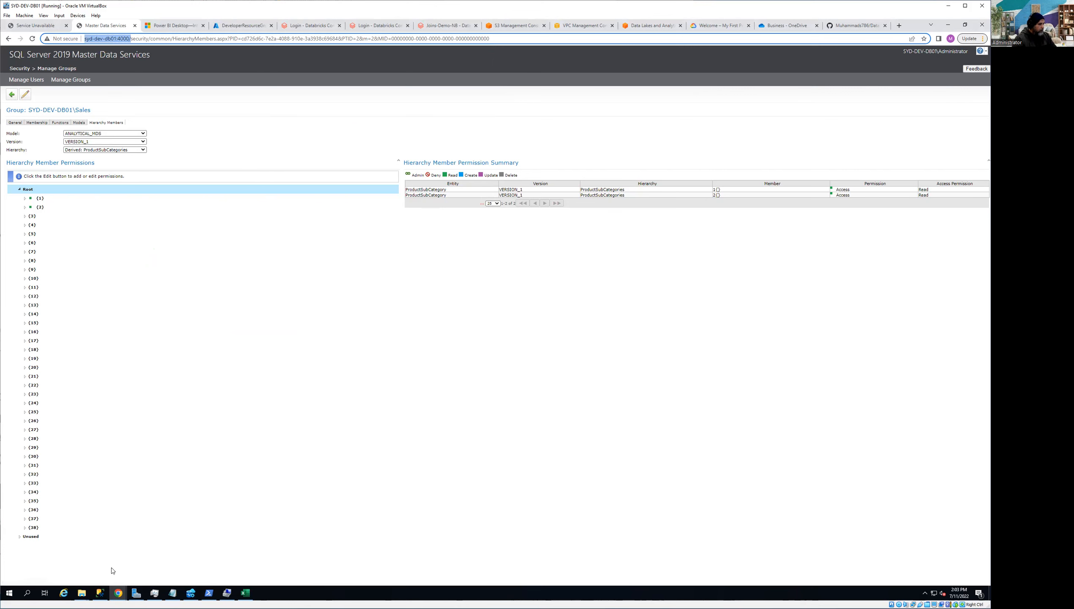
{"action": "left_click", "coordinate": [118, 593]}
{"action": "left_click", "coordinate": [198, 559]}
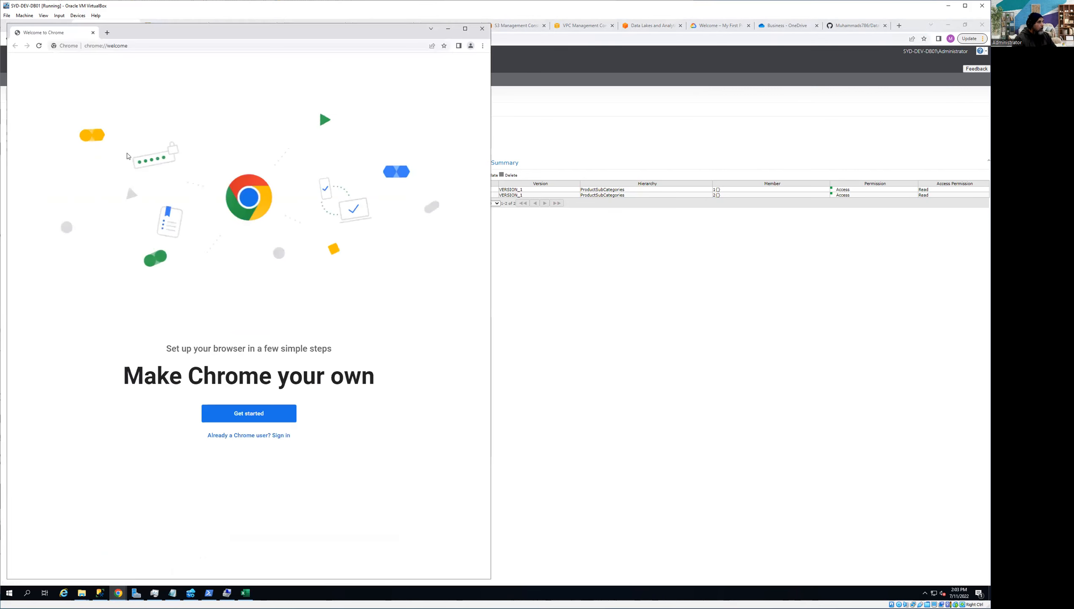
{"action": "left_click", "coordinate": [203, 49]}
{"action": "key", "text": "ctrl+v"}
{"action": "key", "text": "Return"}
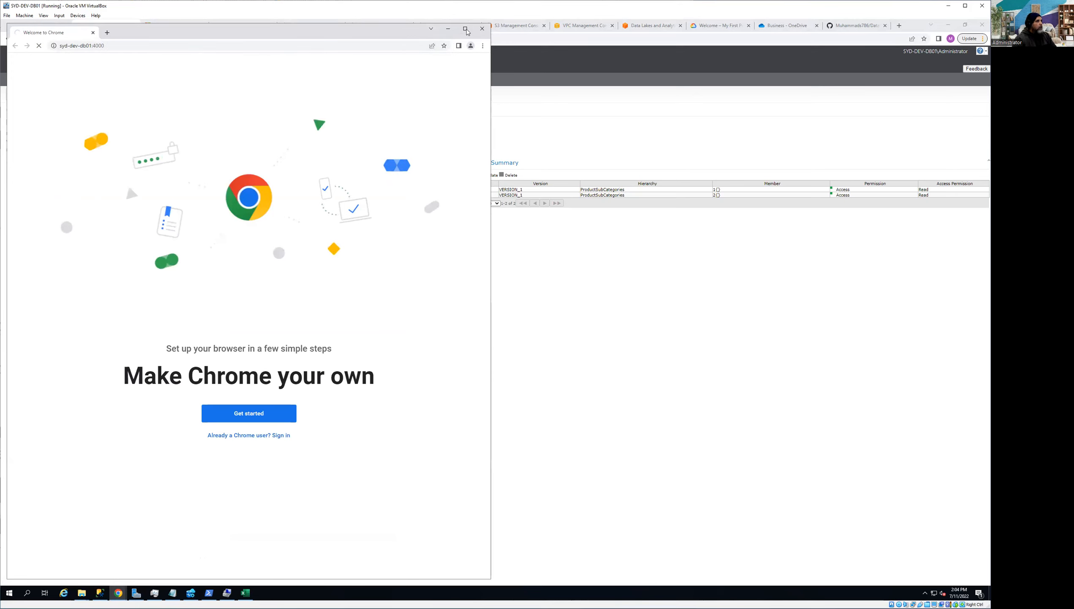
{"action": "left_click", "coordinate": [465, 29]}
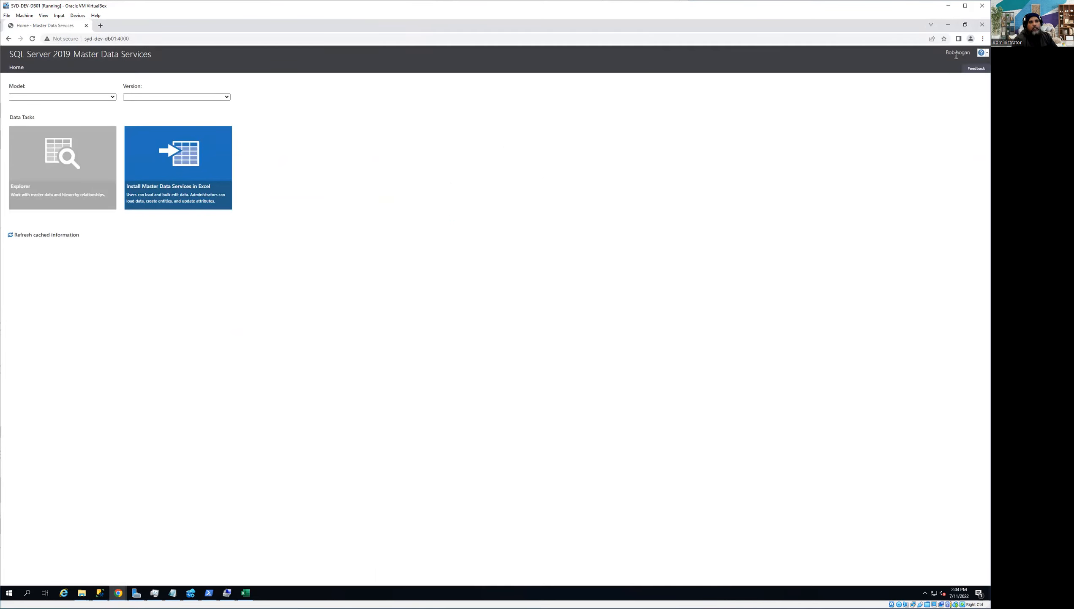
Step: Check the signed-in account and its available models and versions on the Master Data Services home page, refreshing the cached information
{"action": "left_click_drag", "start_coordinate": [946, 53], "coordinate": [978, 57]}
{"action": "left_click", "coordinate": [80, 98]}
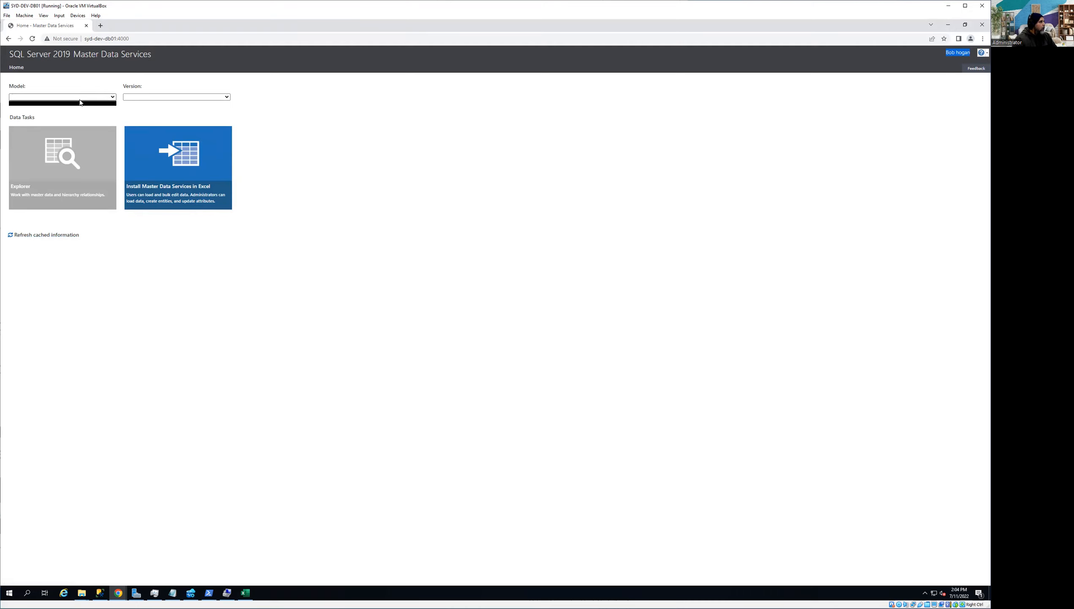
{"action": "left_click", "coordinate": [88, 96]}
{"action": "left_click", "coordinate": [87, 97]}
{"action": "left_click", "coordinate": [41, 237]}
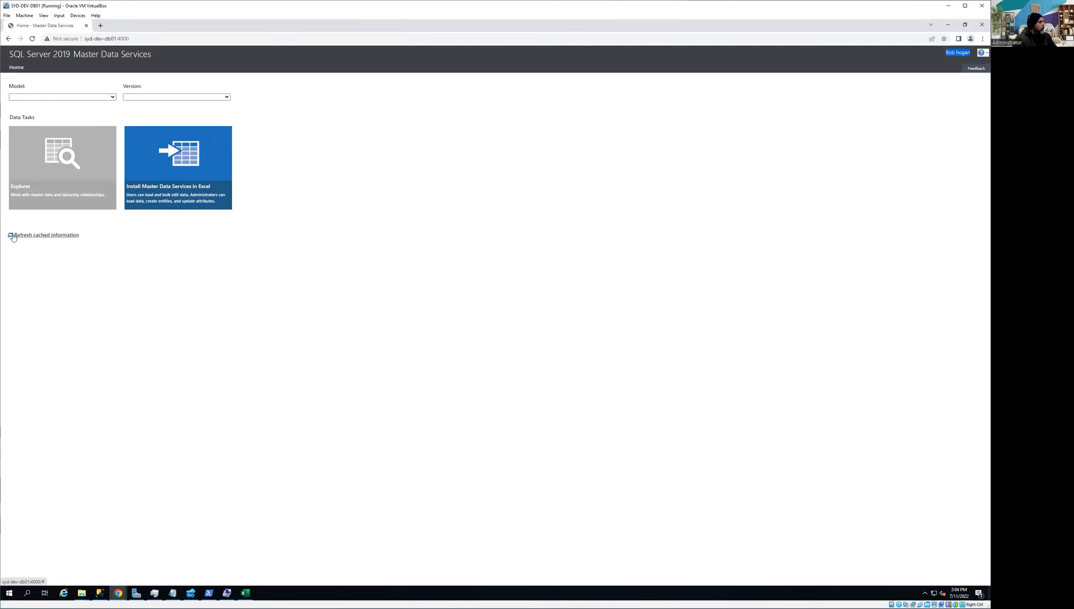
{"action": "left_click", "coordinate": [70, 97]}
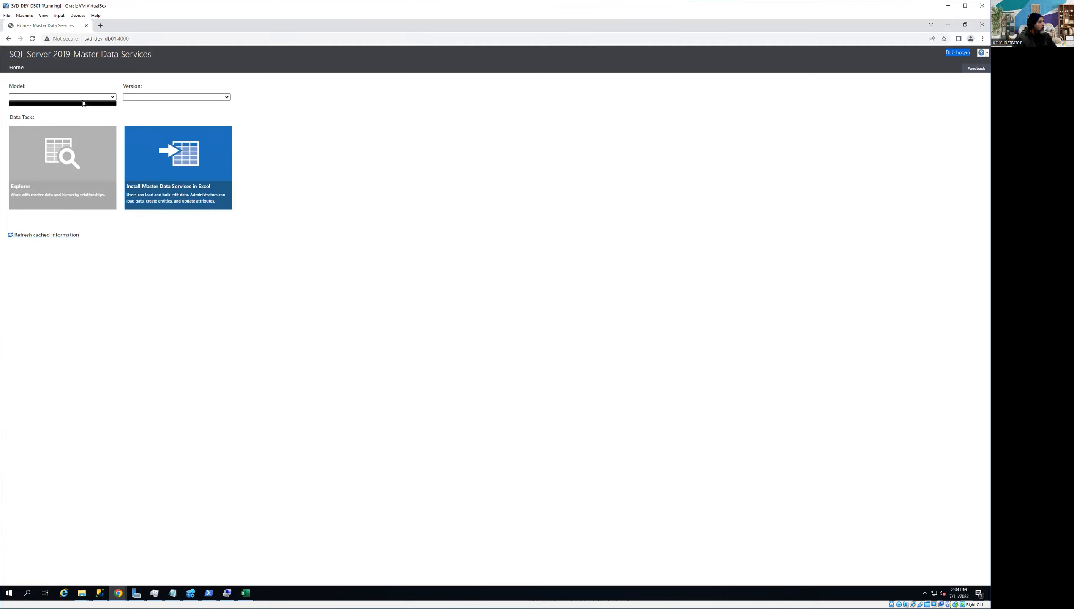
{"action": "left_click", "coordinate": [173, 101]}
{"action": "left_click", "coordinate": [165, 419]}
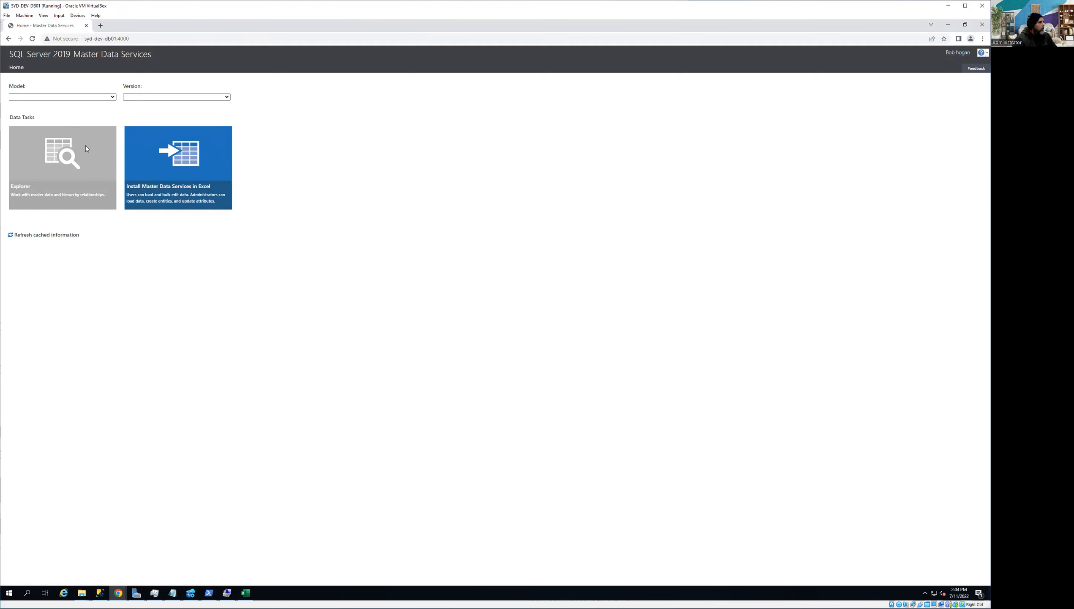
Step: Return to the administrator's Master Data Services browser window
{"action": "left_click", "coordinate": [118, 593]}
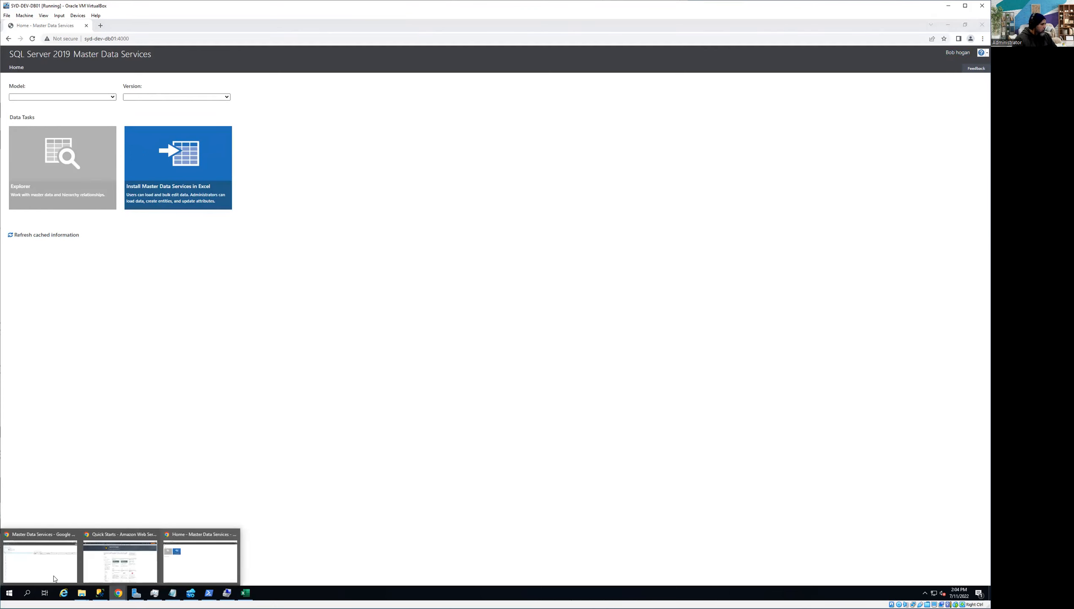